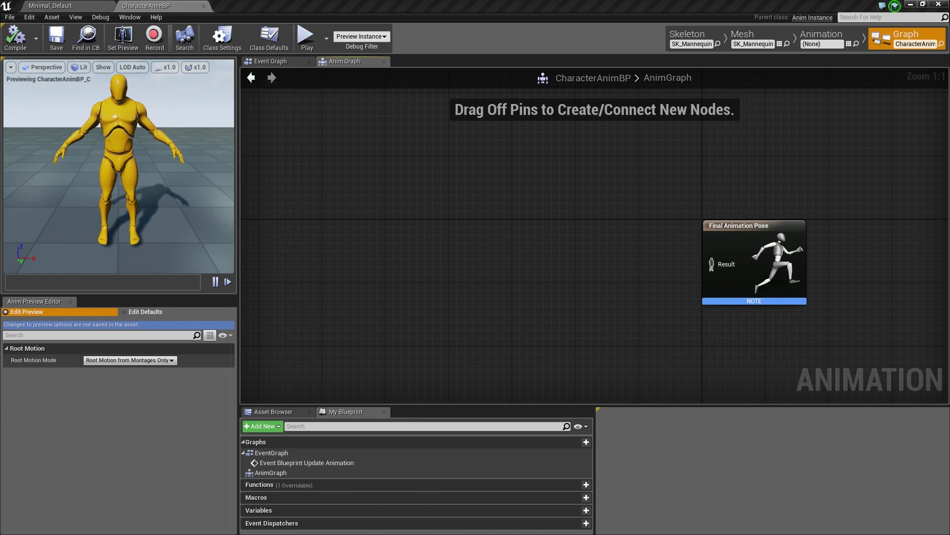
Switch to the Minimal_Default level editor and show the Character folder containing CharacterAnimBP.
left_click(222, 37)
left_click(91, 5)
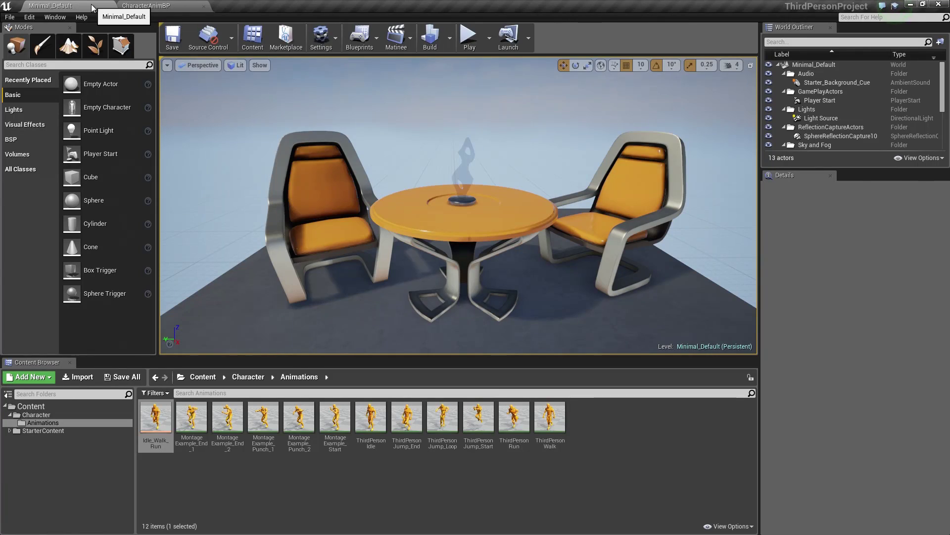
left_click(62, 415)
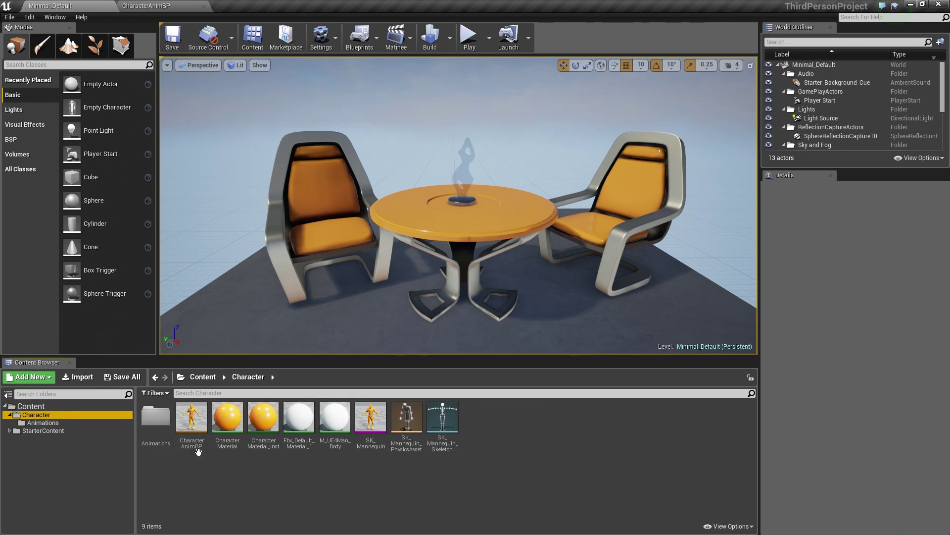
Open CharacterAnimBP and add a New State Machine node to its AnimGraph via a 'state' search.
double_click(192, 421)
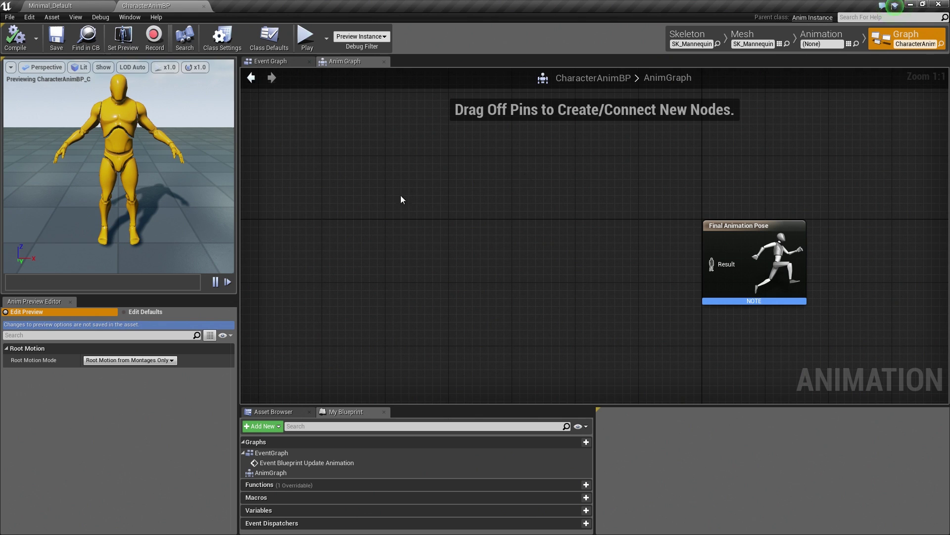
right_click(471, 198)
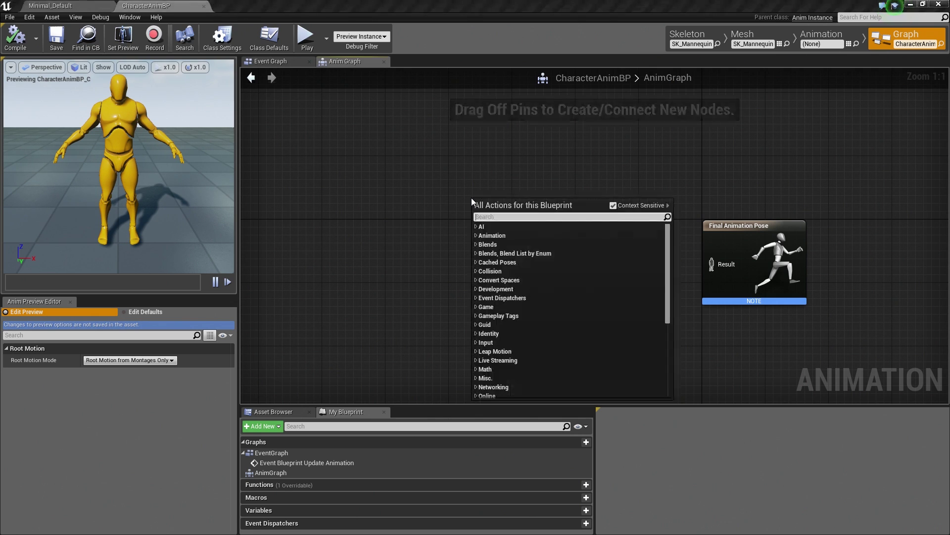
type("state")
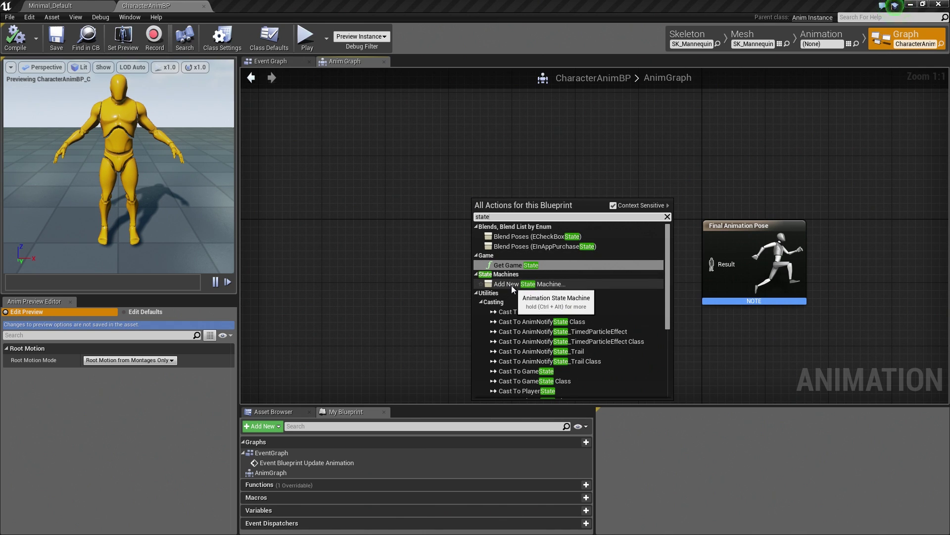
left_click(511, 284)
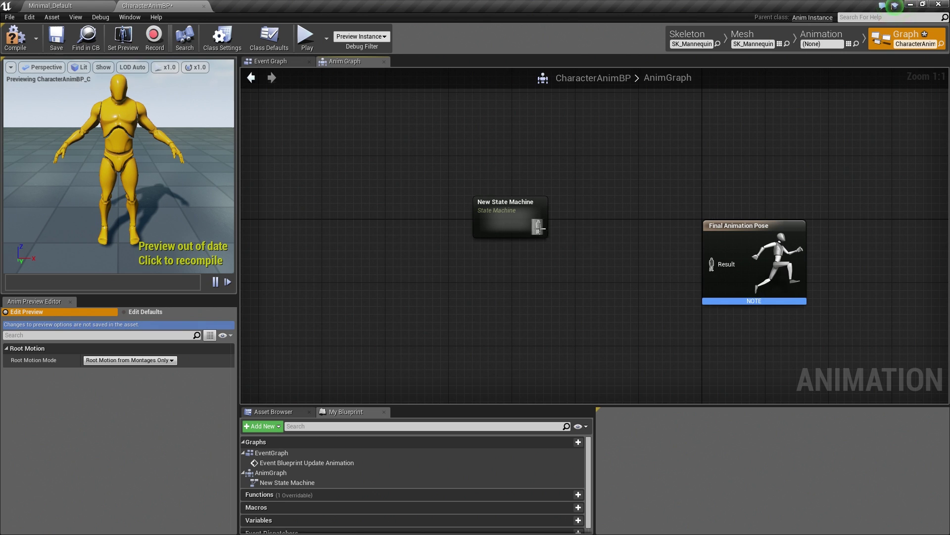
Wire the state machine into Final Animation Pose's Result and rename it Locomotion.
left_click_drag(538, 227, 712, 266)
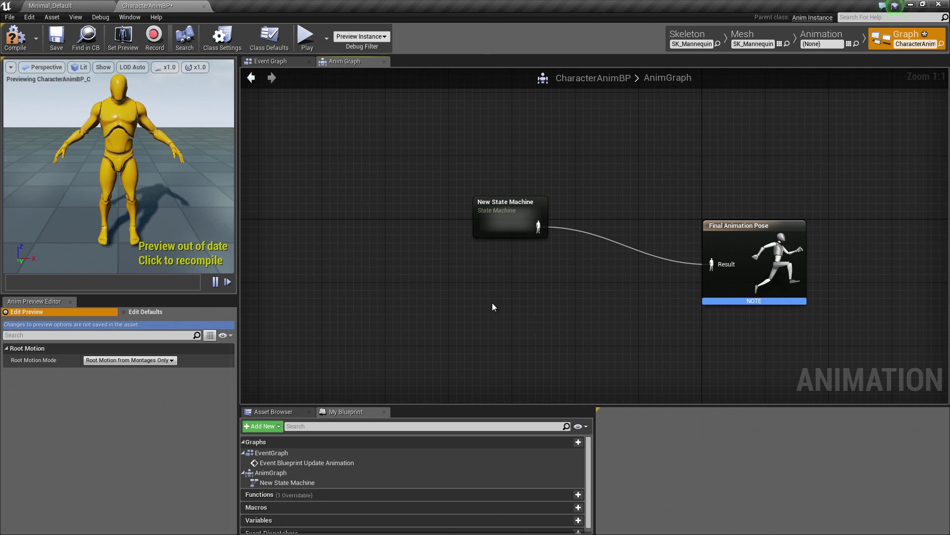
mouse_move(497, 217)
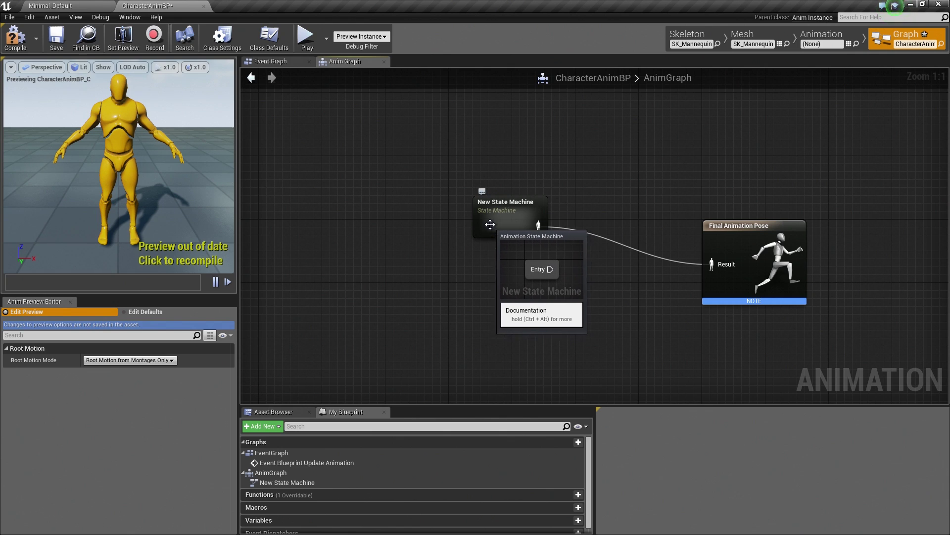
left_click(483, 226)
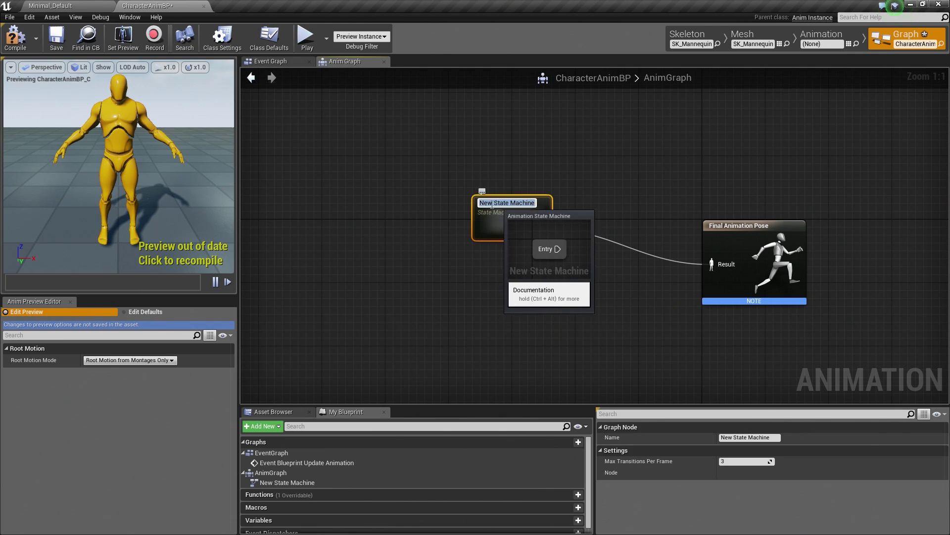
left_click(508, 203)
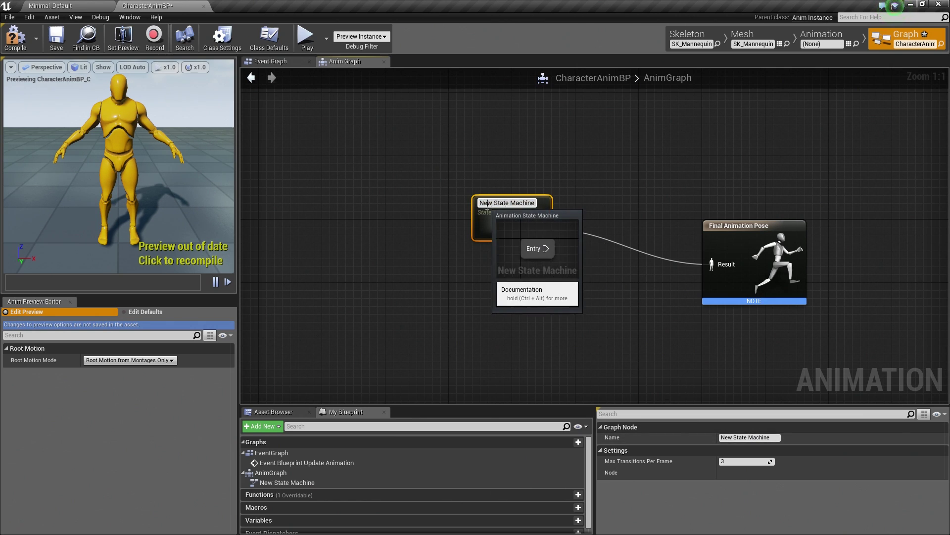
key("ctrl+a")
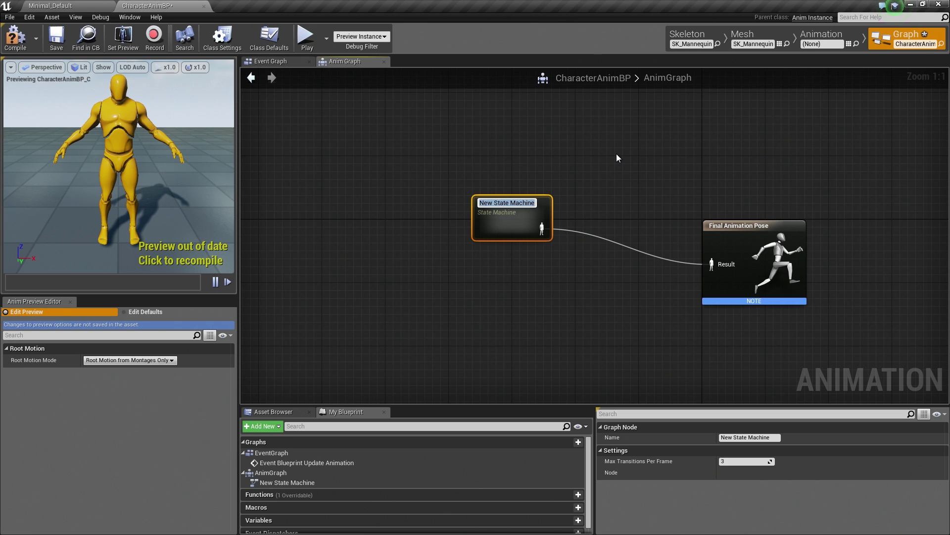
type("Locomotion")
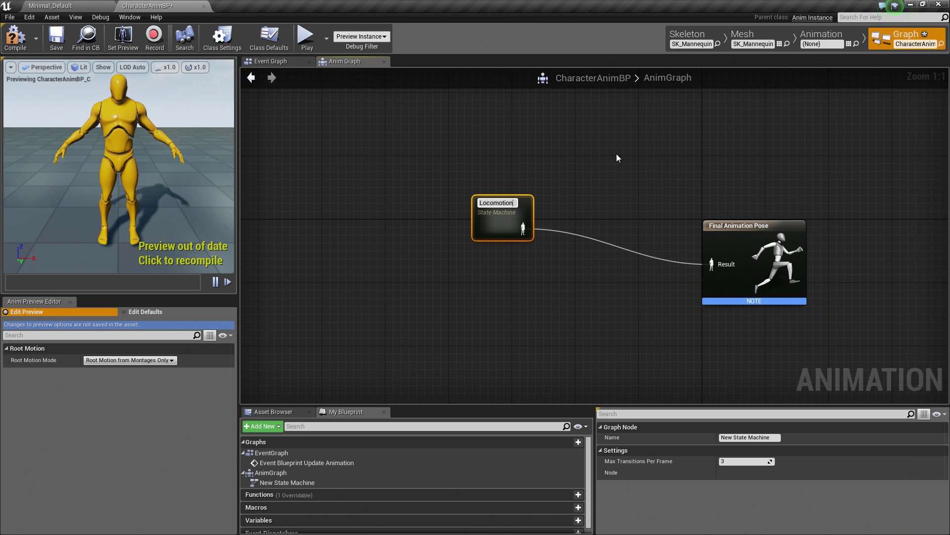
key("Return")
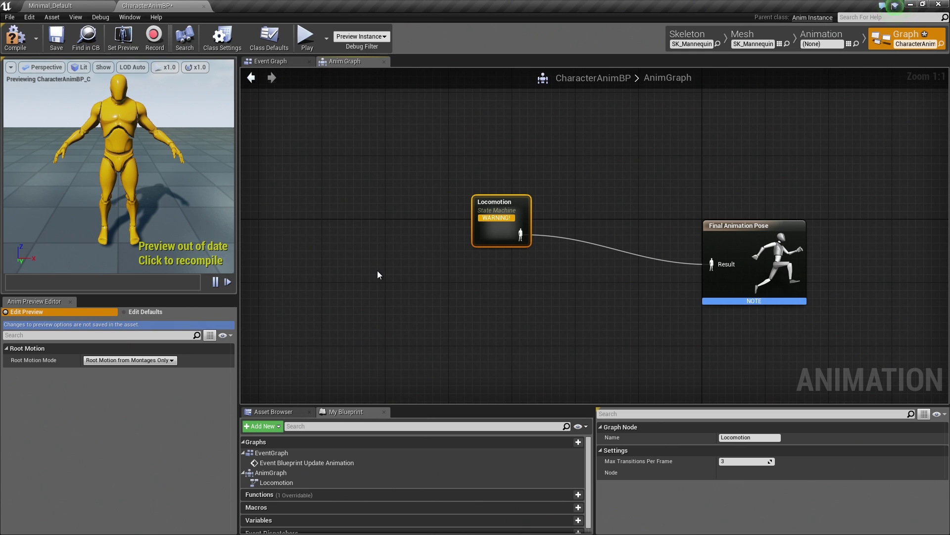
mouse_move(499, 233)
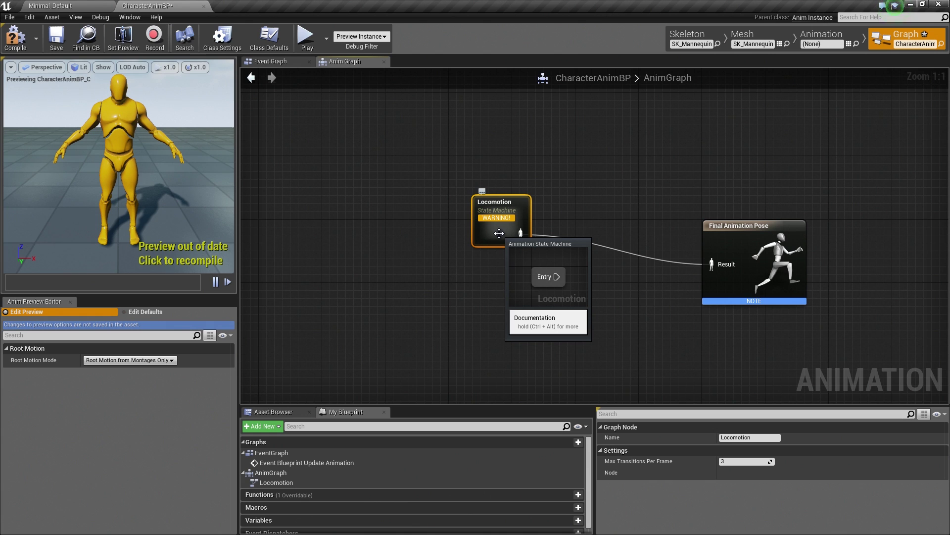
Open the Locomotion state machine graph and drag a new connection out of its Entry node.
double_click(499, 233)
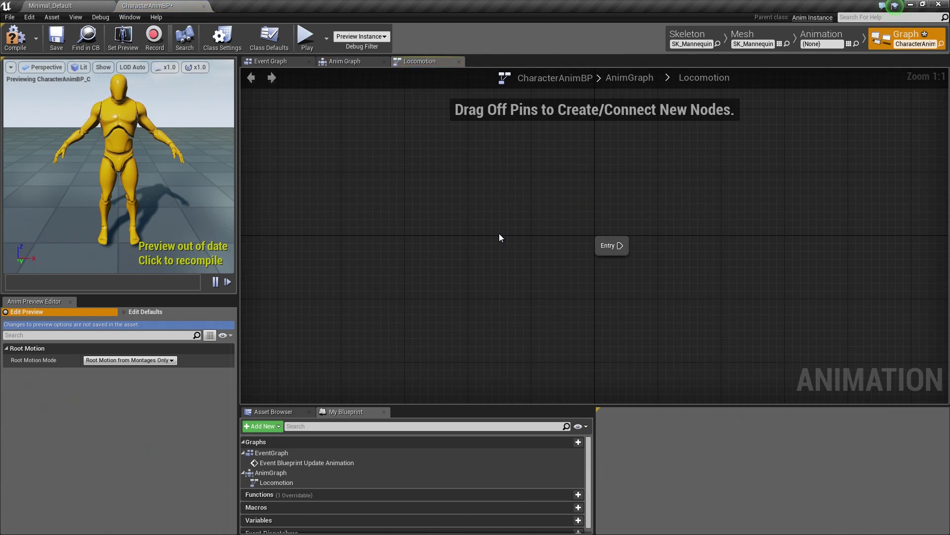
right_click_drag(588, 286, 455, 259)
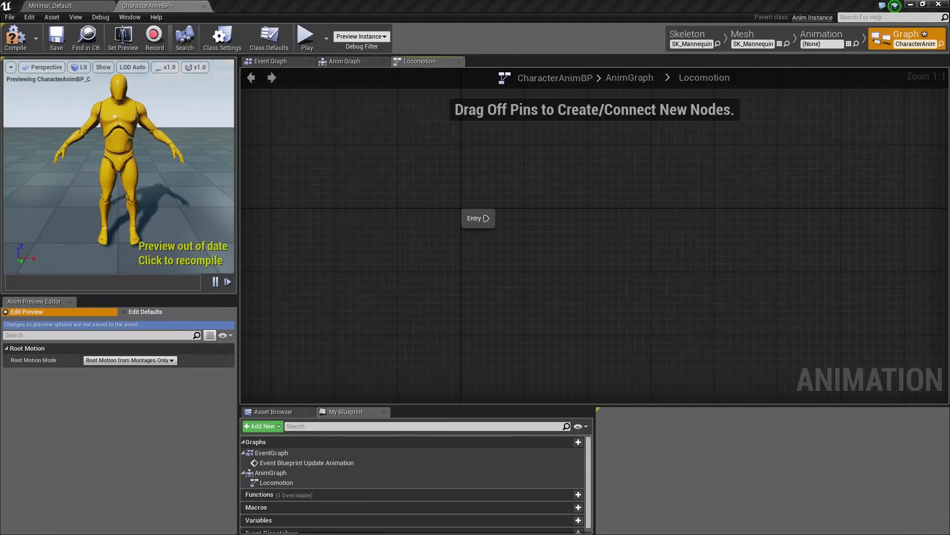
right_click_drag(446, 297, 354, 278)
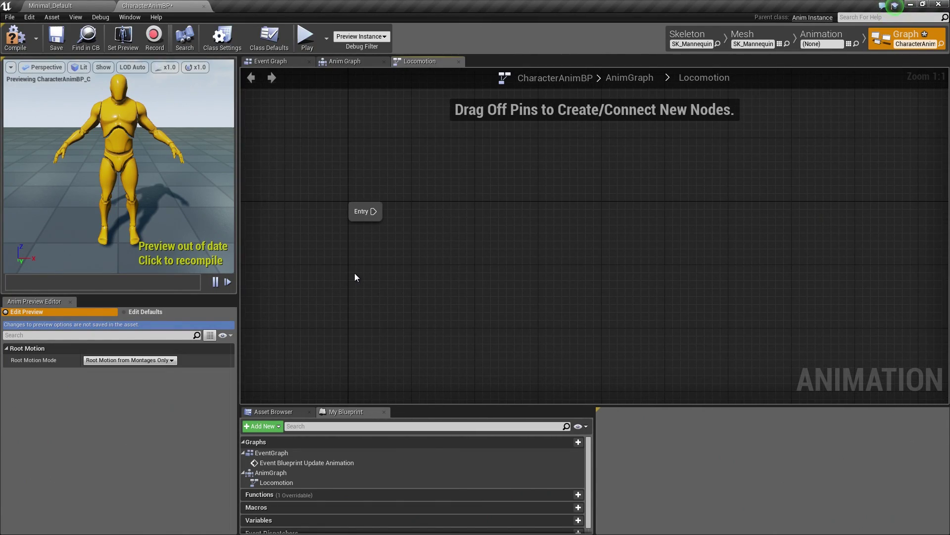
left_click_drag(374, 212, 427, 214)
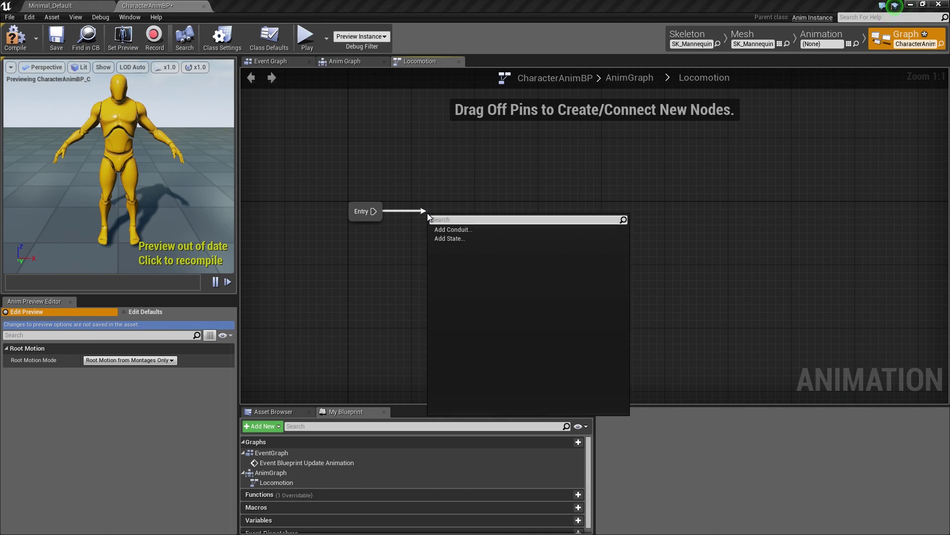
Add a state named Idle_Walk_Run fed from Entry and open its state graph.
left_click(447, 239)
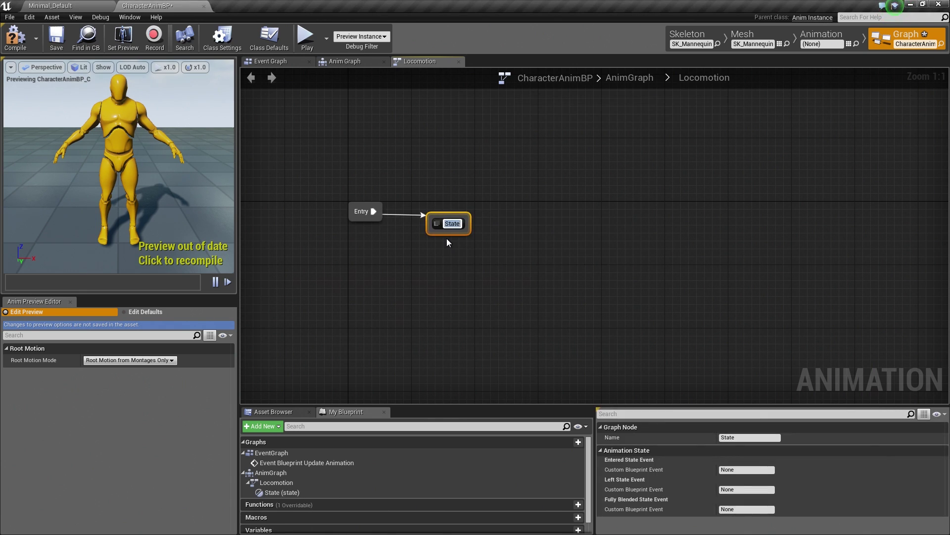
type("Idle_Walk_Run")
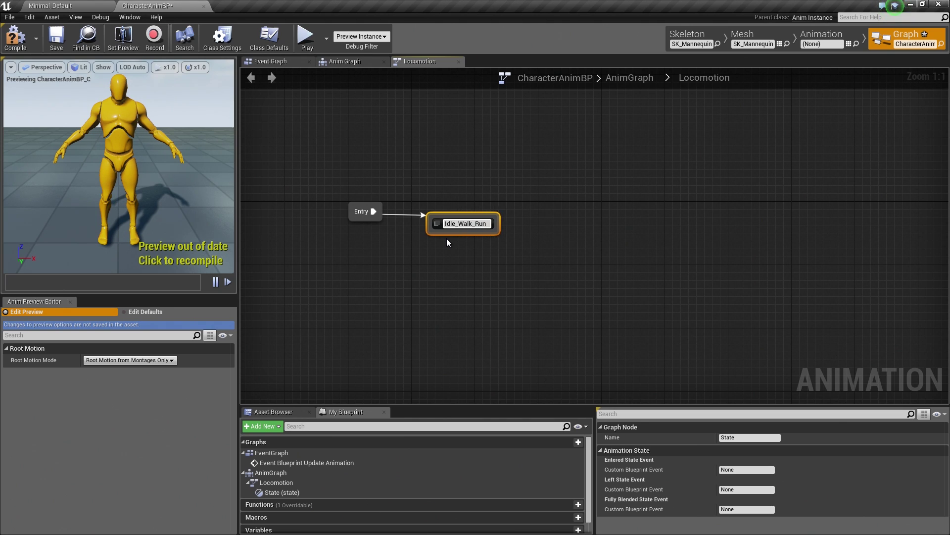
key("Return")
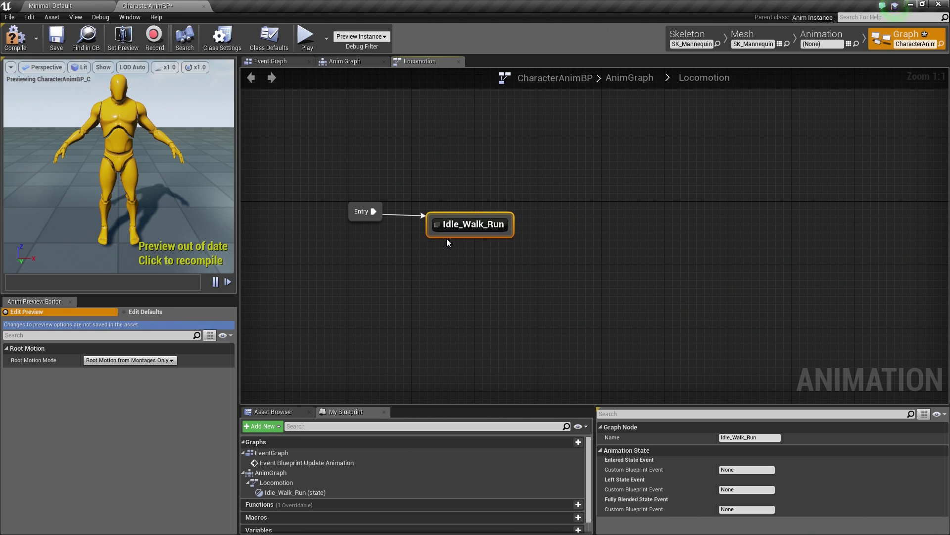
double_click(471, 225)
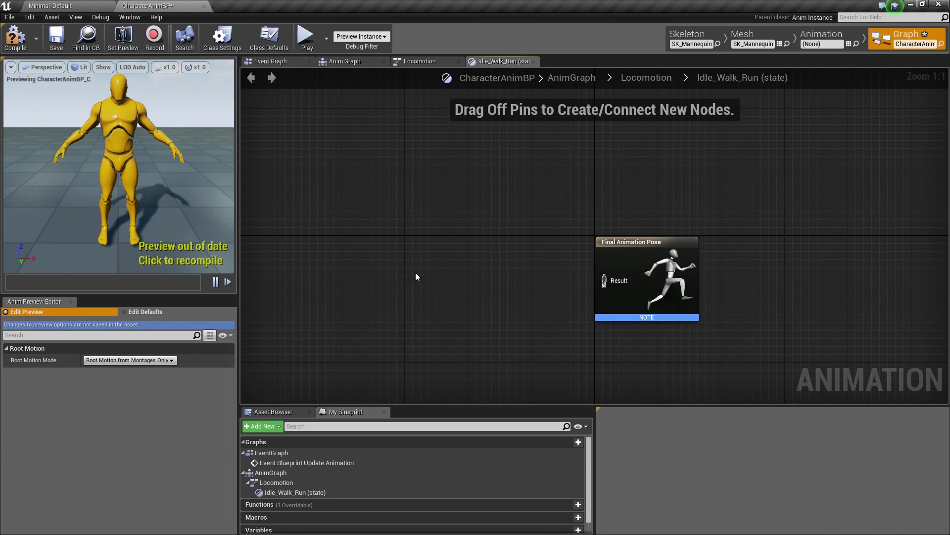
In the level editor, open Character > Animations and select the Idle_Walk_Run blend space.
left_click(47, 5)
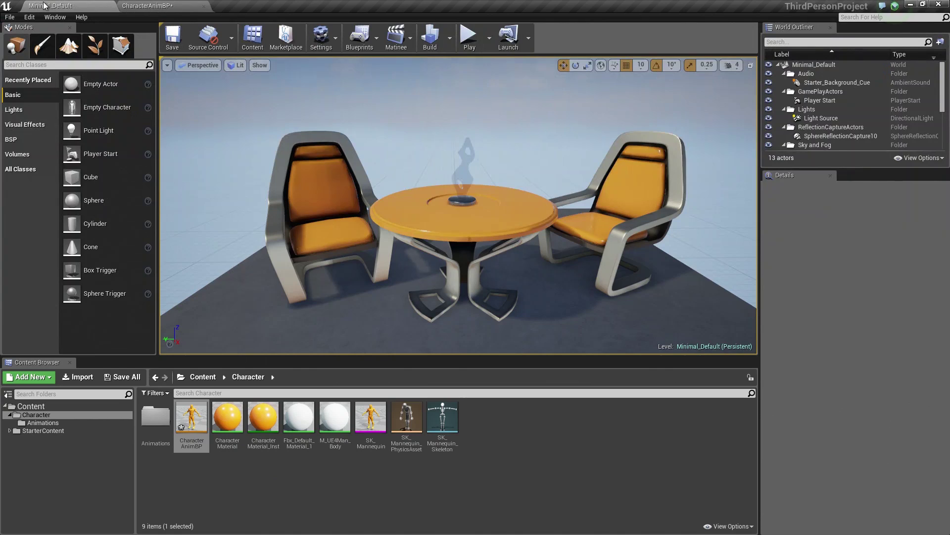
double_click(167, 420)
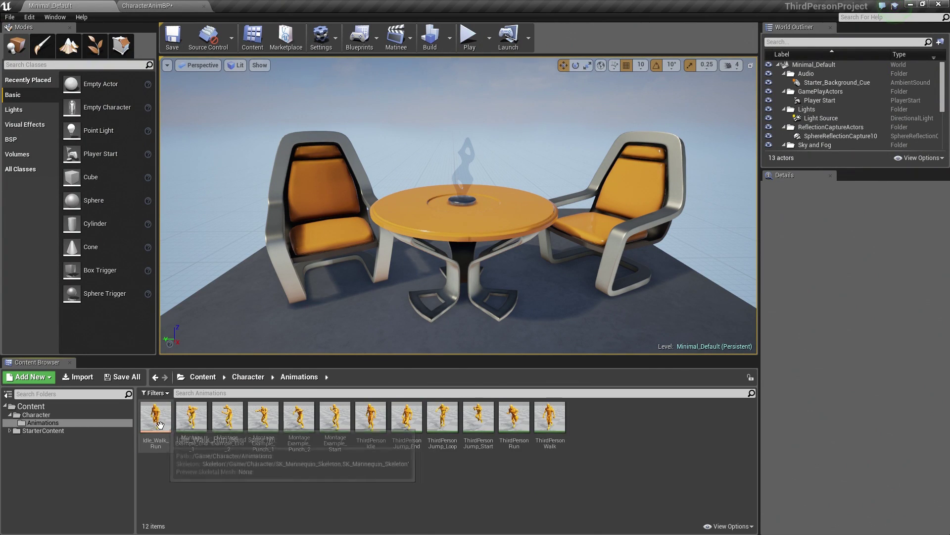
left_click(159, 431)
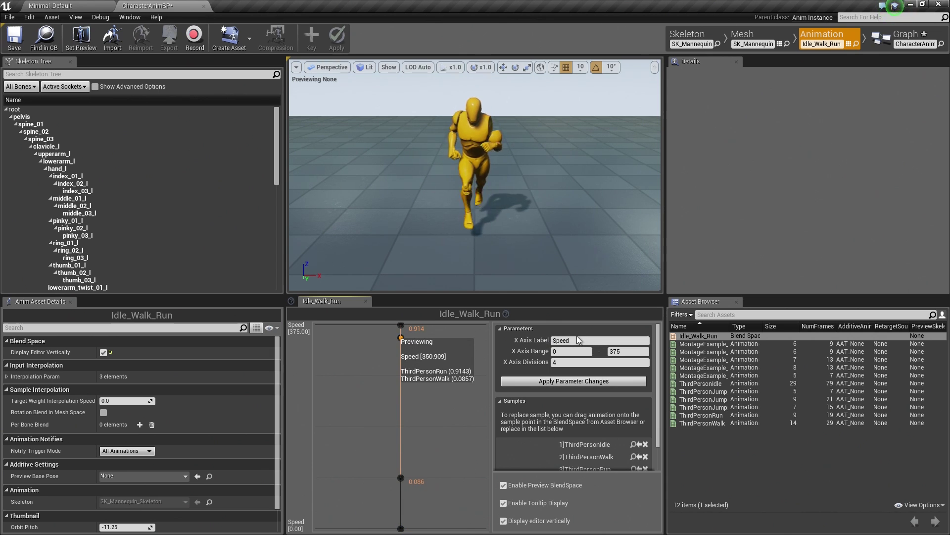
Return to CharacterAnimBP and display the Idle_Walk_Run state graph in Graph mode.
left_click(79, 6)
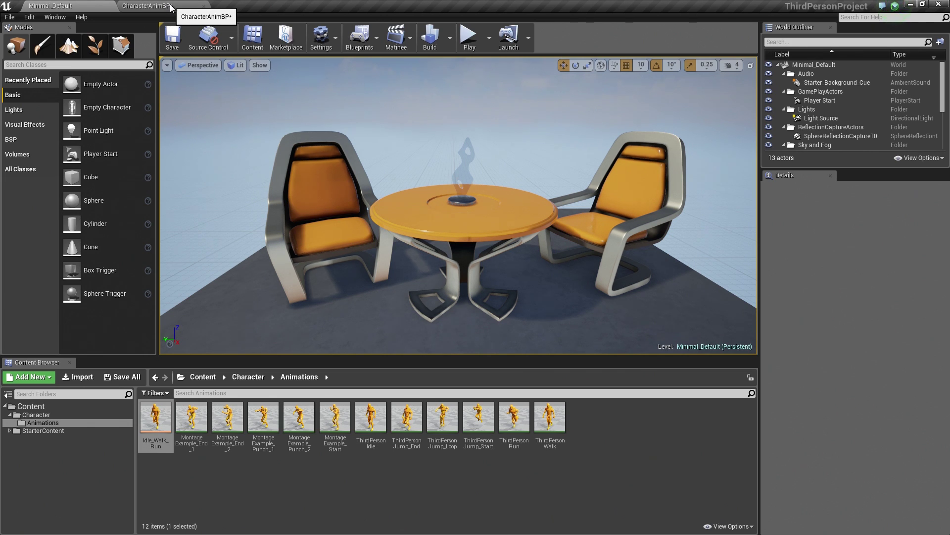
left_click(149, 6)
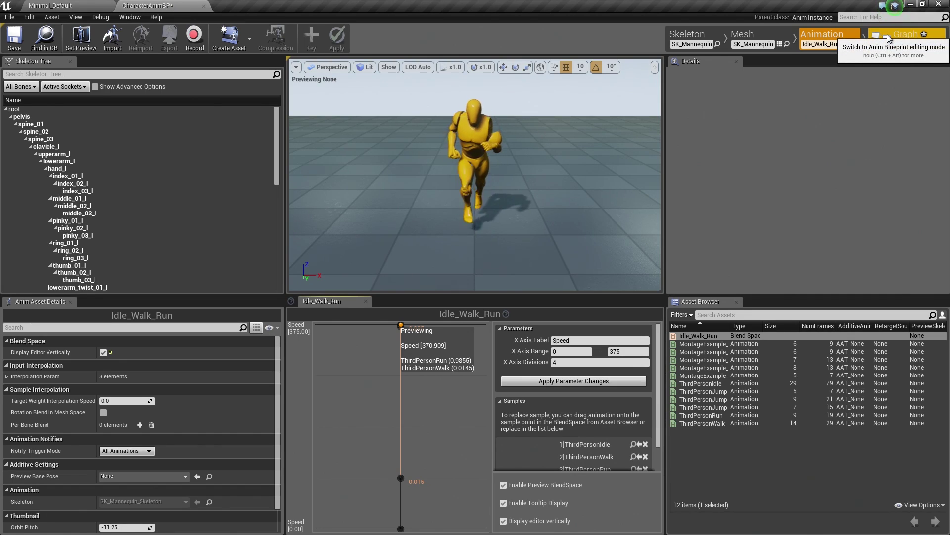
left_click(888, 36)
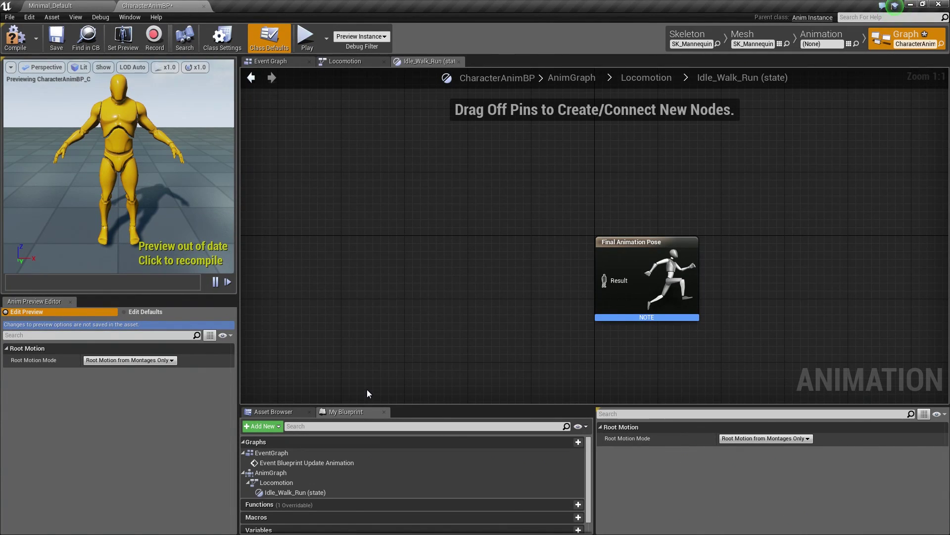
Drag Idle_Walk_Run from the Asset Browser into the graph and wire its pose to Final Animation Pose.
left_click(287, 412)
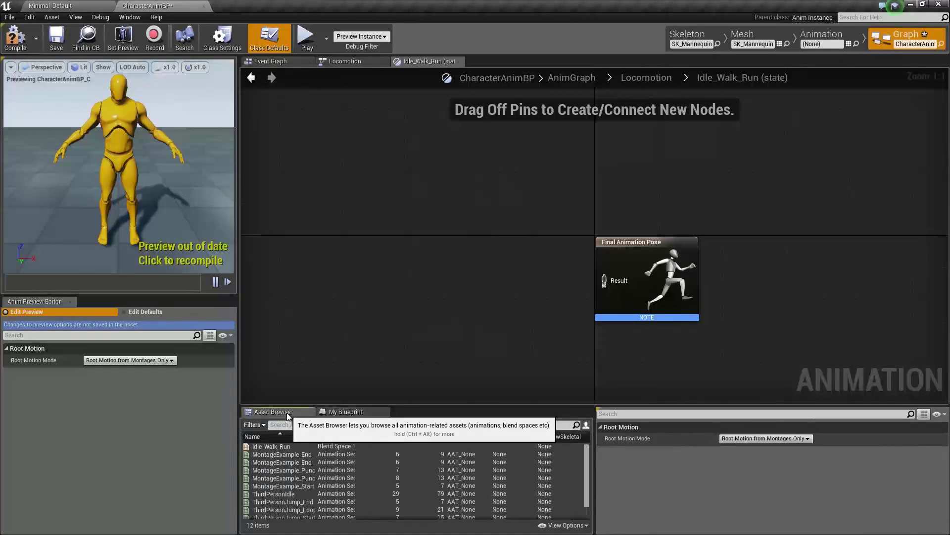
left_click(278, 445)
left_click_drag(278, 446, 415, 270)
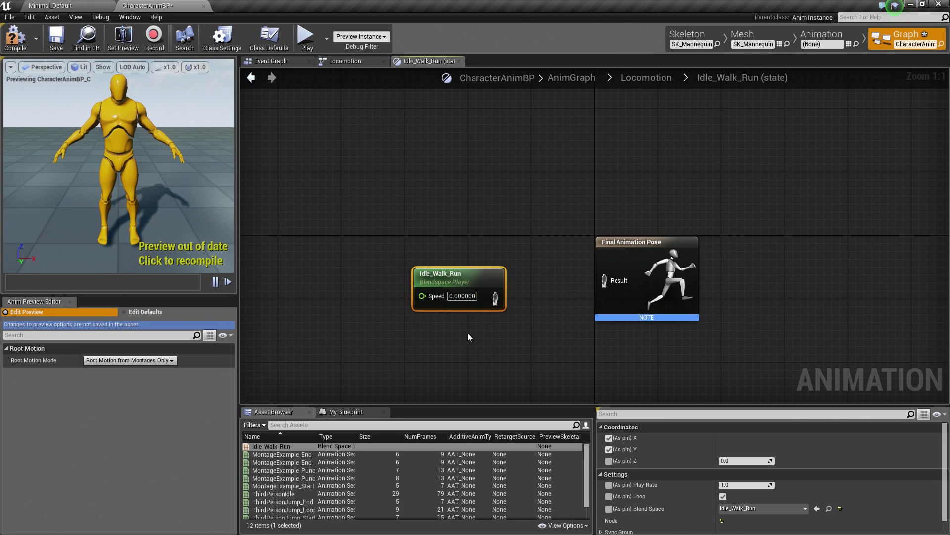
left_click_drag(496, 297, 606, 278)
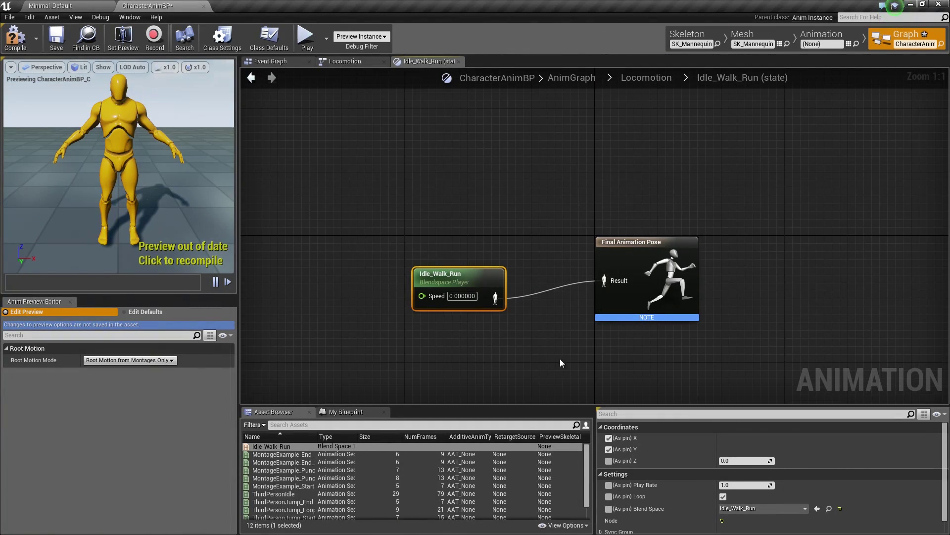
Promote the blend space player's Speed pin to a new float variable named Speed.
right_click(432, 296)
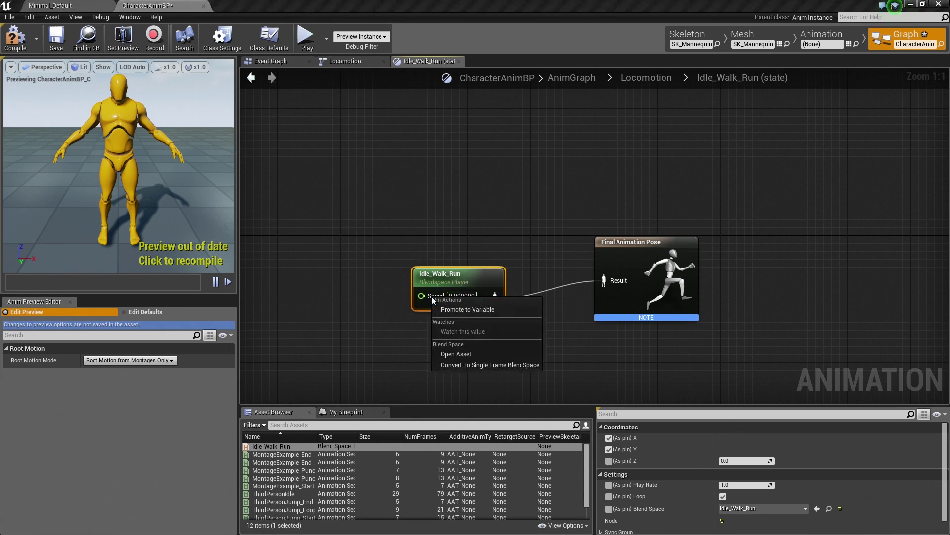
left_click(457, 310)
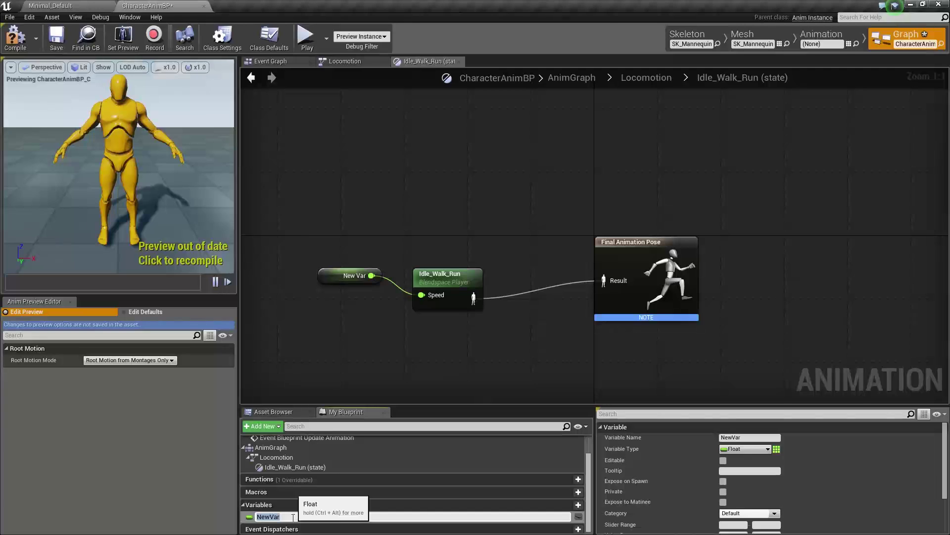
type("Speed")
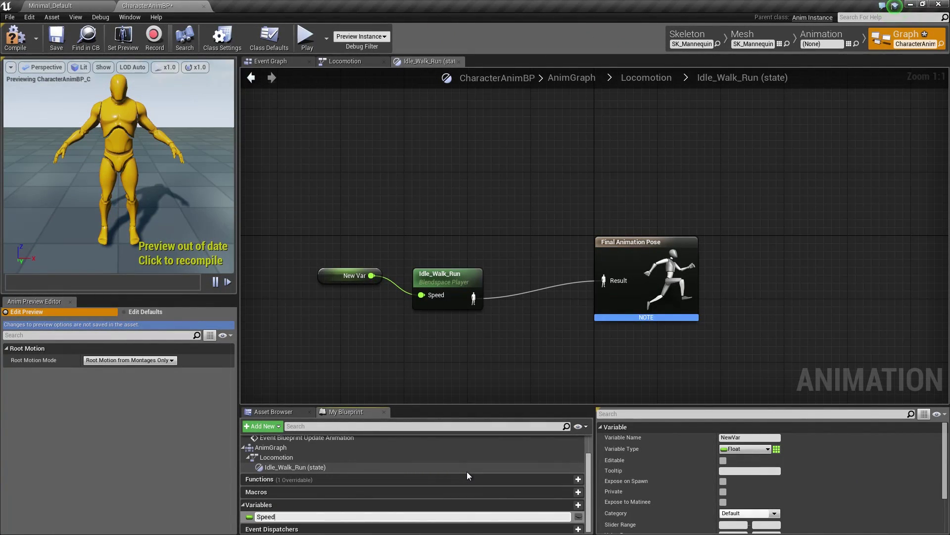
key("Return")
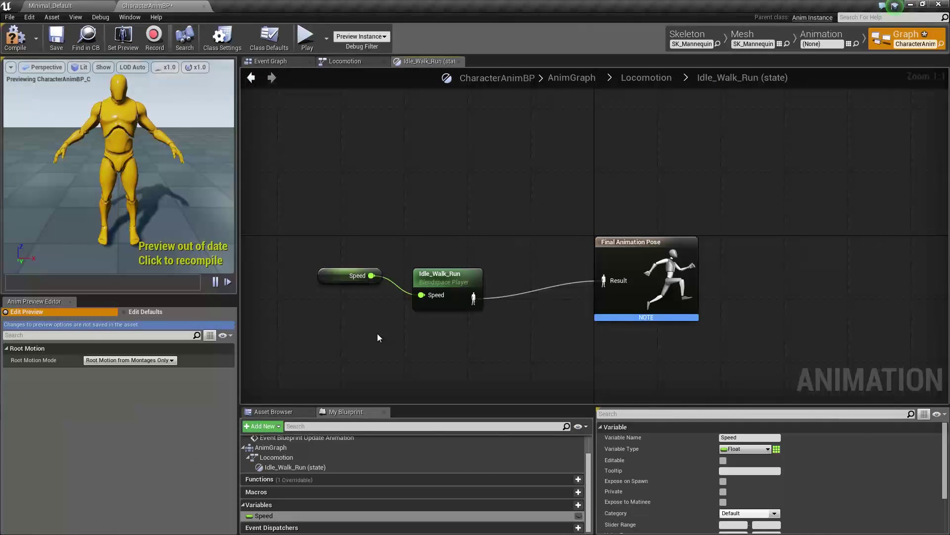
Check the Event Graph, then go back through Idle_Walk_Run to the Locomotion state machine.
left_click(286, 62)
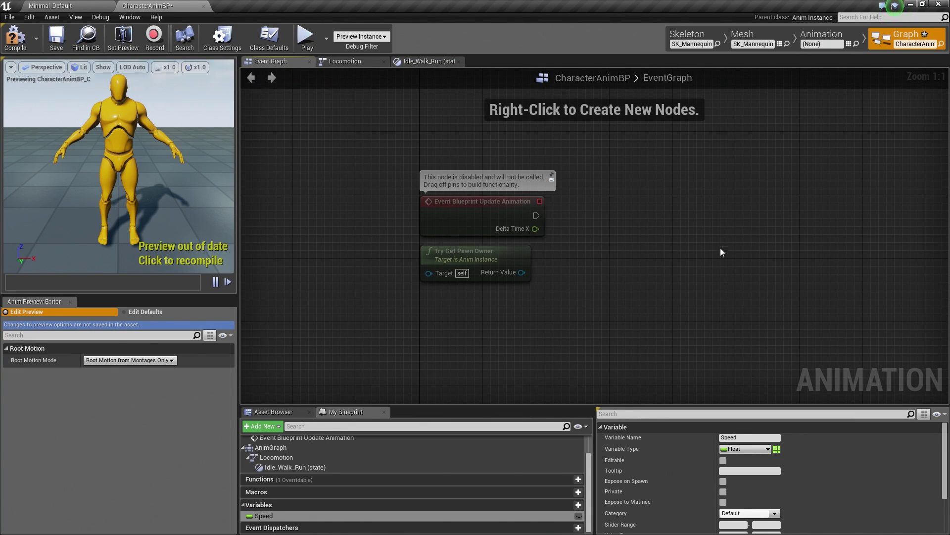
left_click(426, 61)
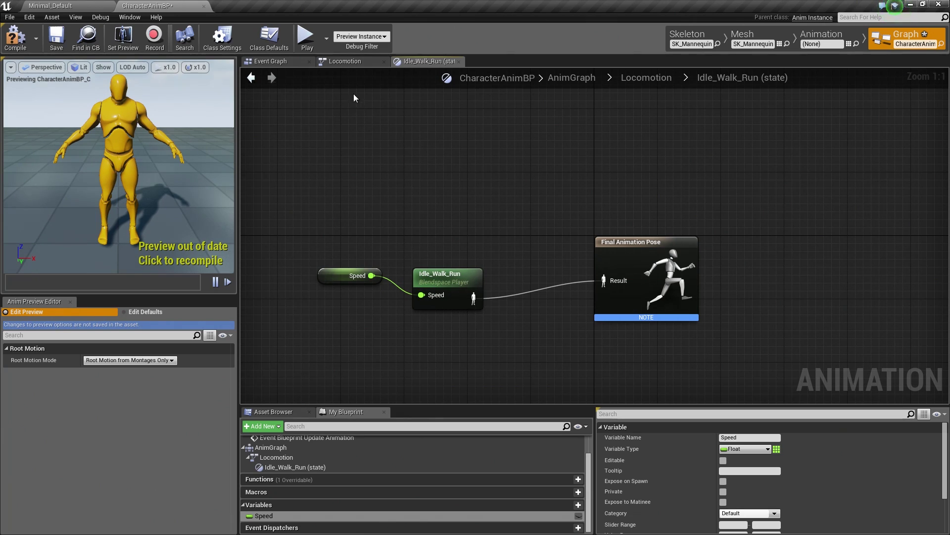
left_click(346, 64)
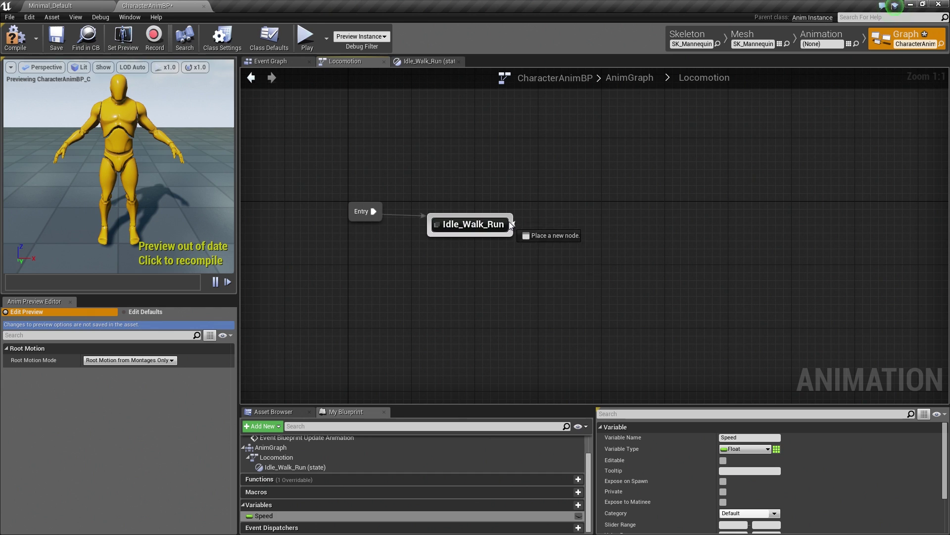
Draw a transition from Idle_Walk_Run to a new JumpStart state and open its graph.
left_click_drag(511, 224, 588, 169)
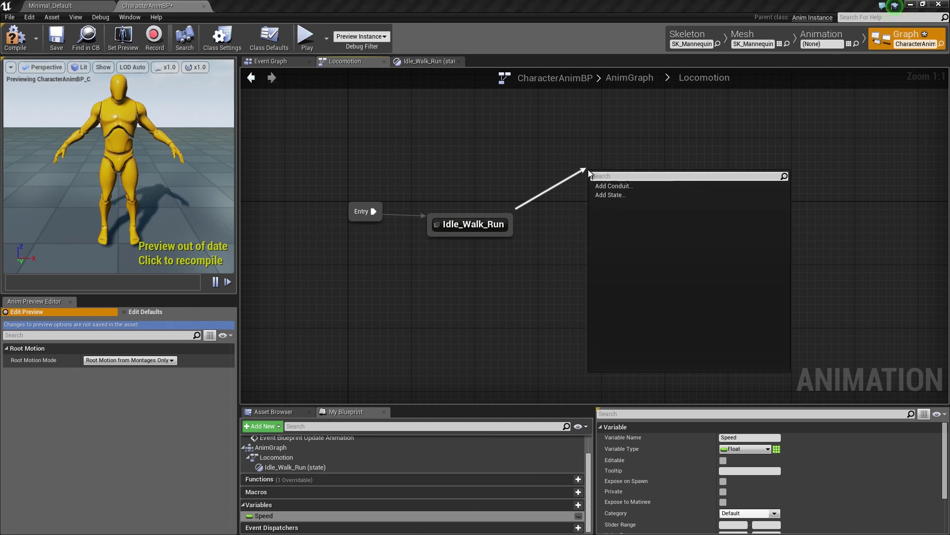
left_click(614, 195)
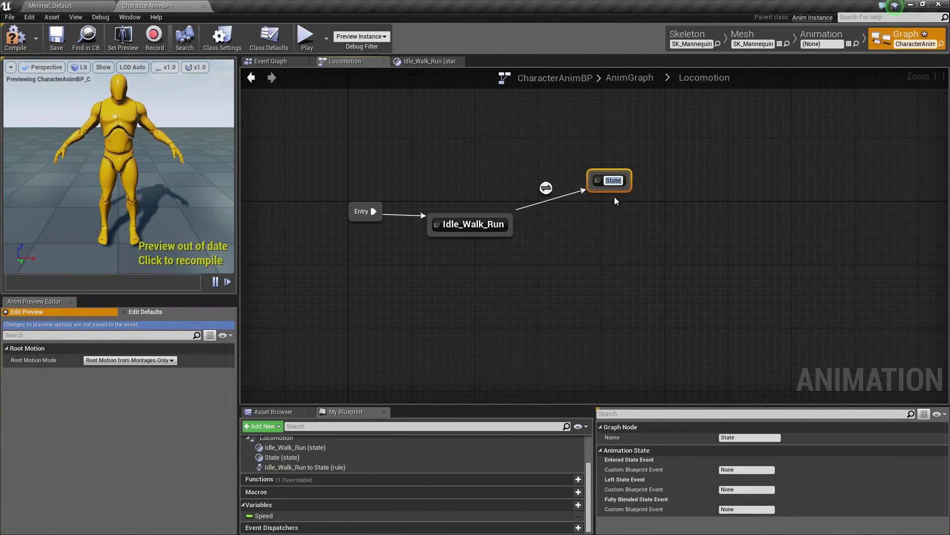
type("JumpStart")
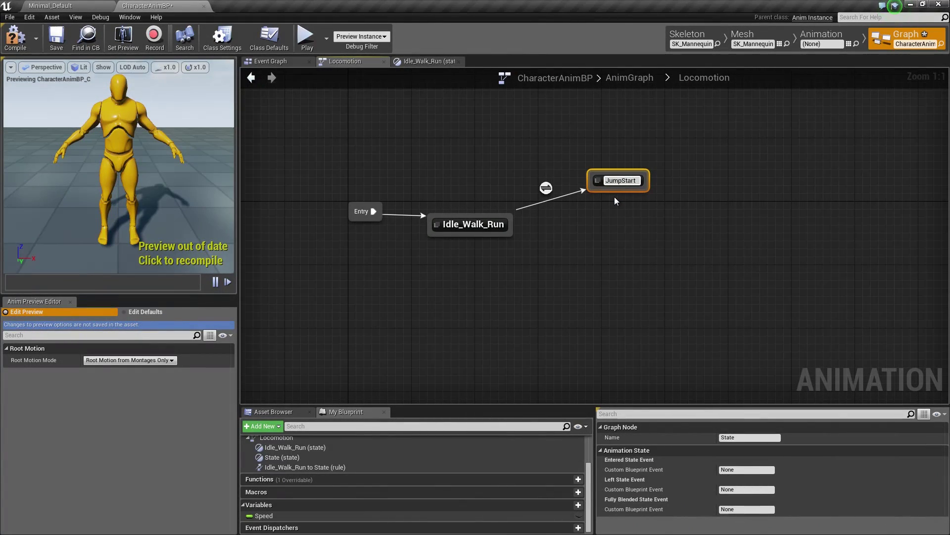
key("Return")
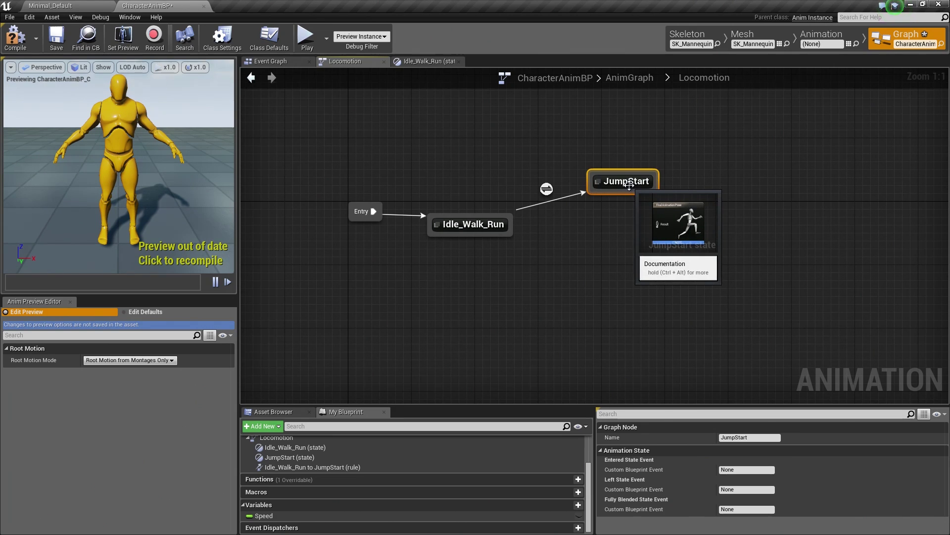
double_click(629, 185)
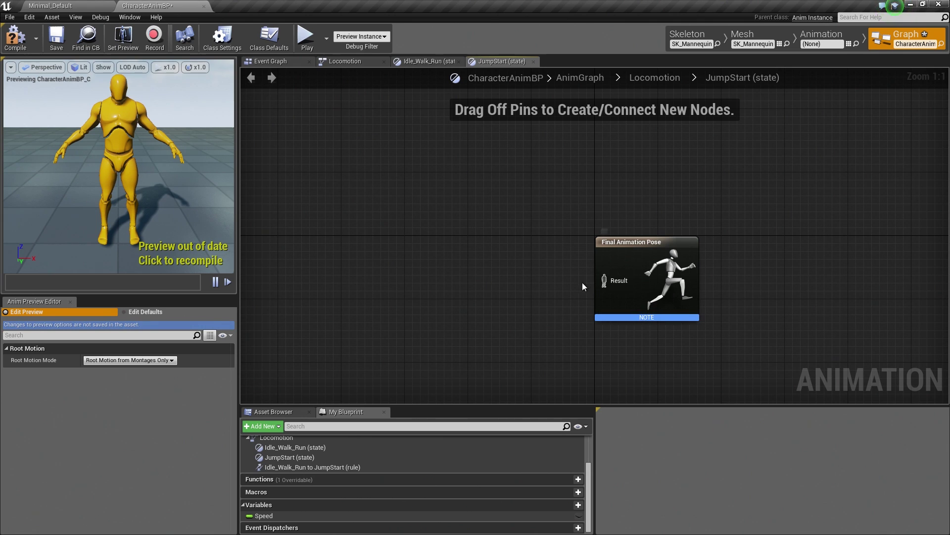
Place a ThirdPersonJump_Start play node in the JumpStart graph and wire it to Final Animation Pose.
left_click(297, 411)
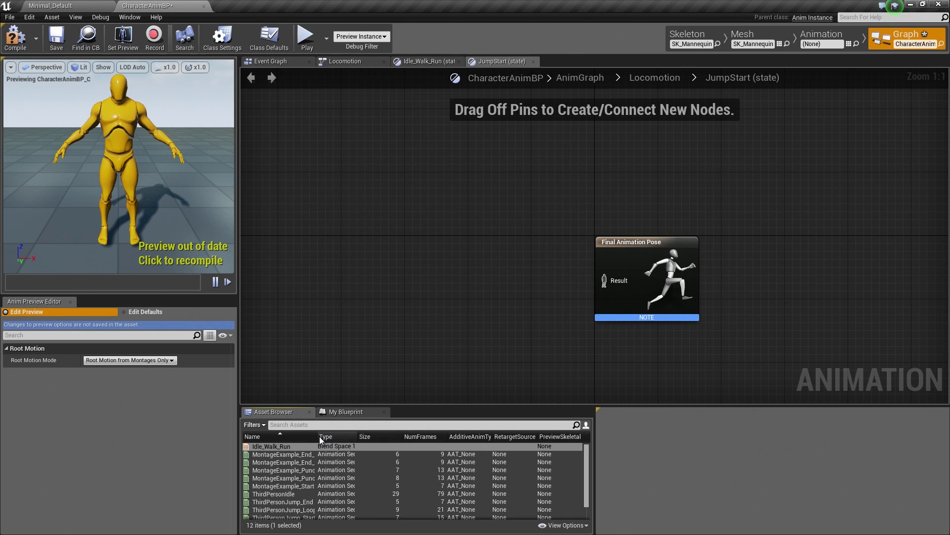
left_click_drag(318, 436, 349, 436)
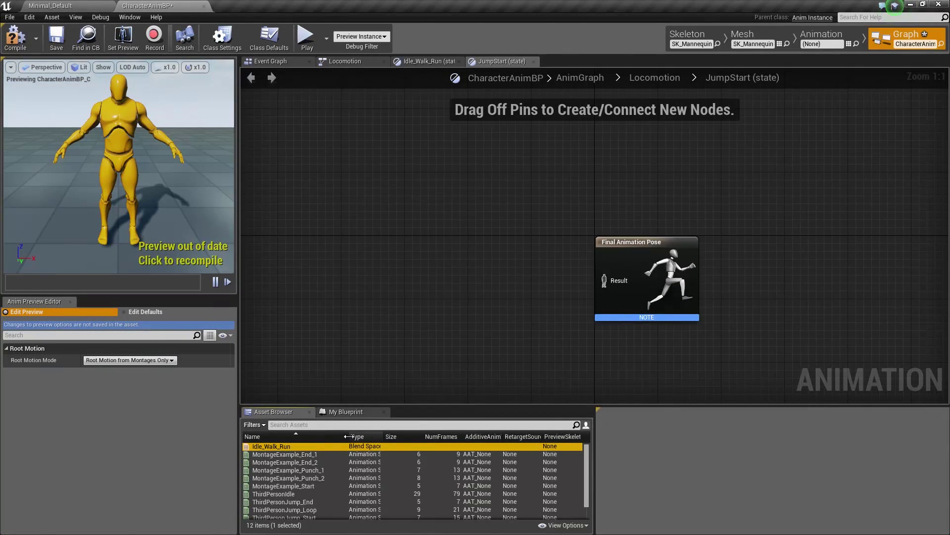
scroll(327, 494, "down", 2)
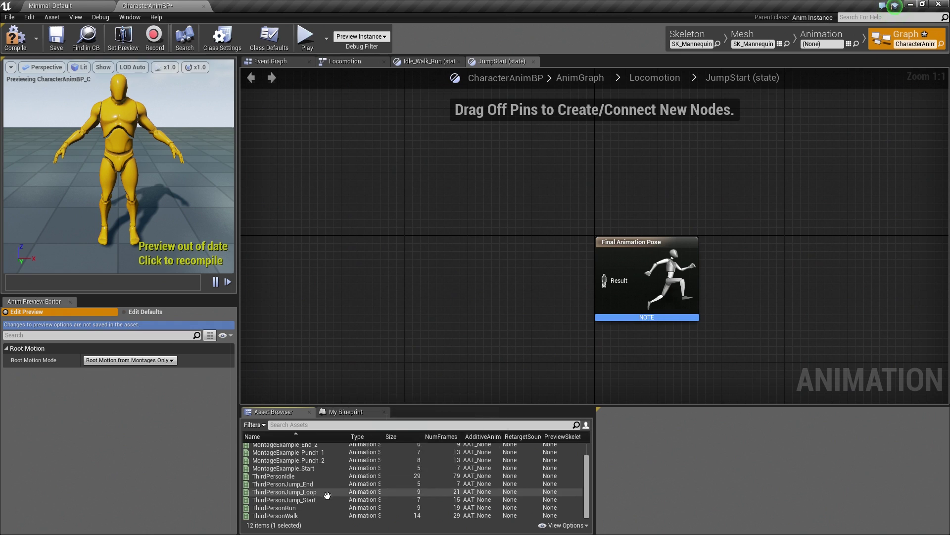
left_click(318, 492)
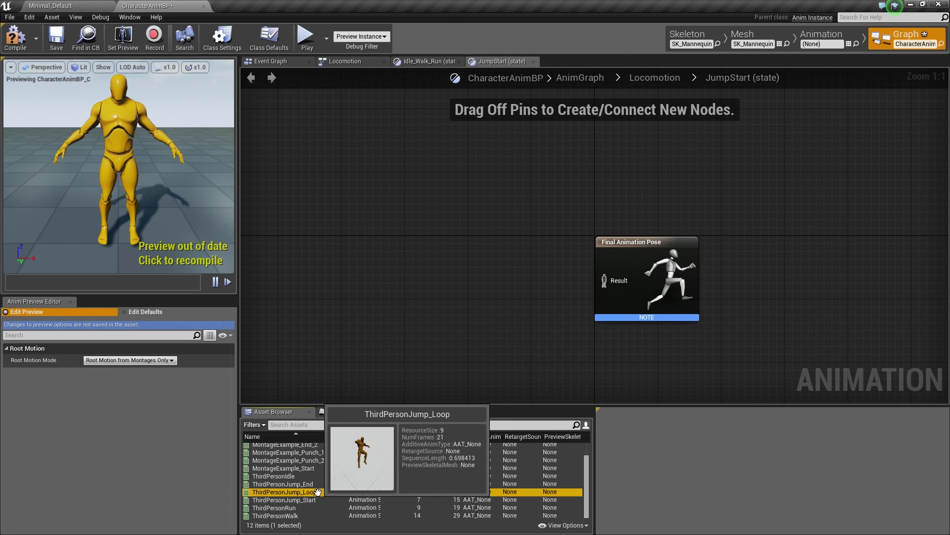
left_click(311, 500)
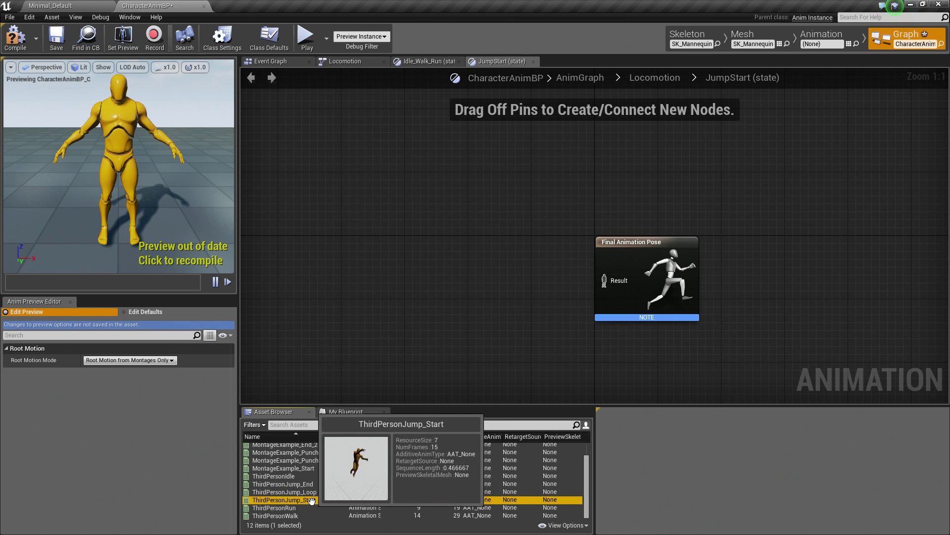
left_click_drag(312, 501, 424, 264)
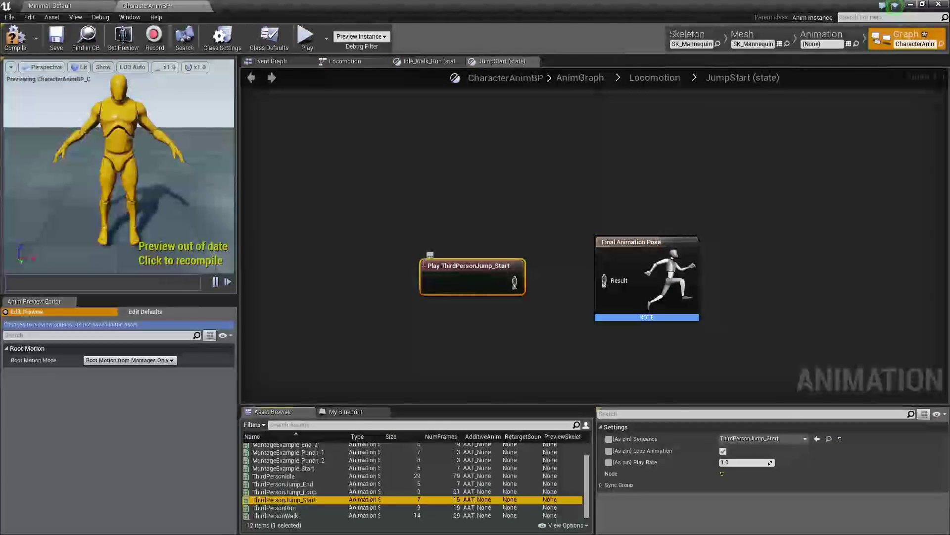
left_click_drag(515, 283, 604, 282)
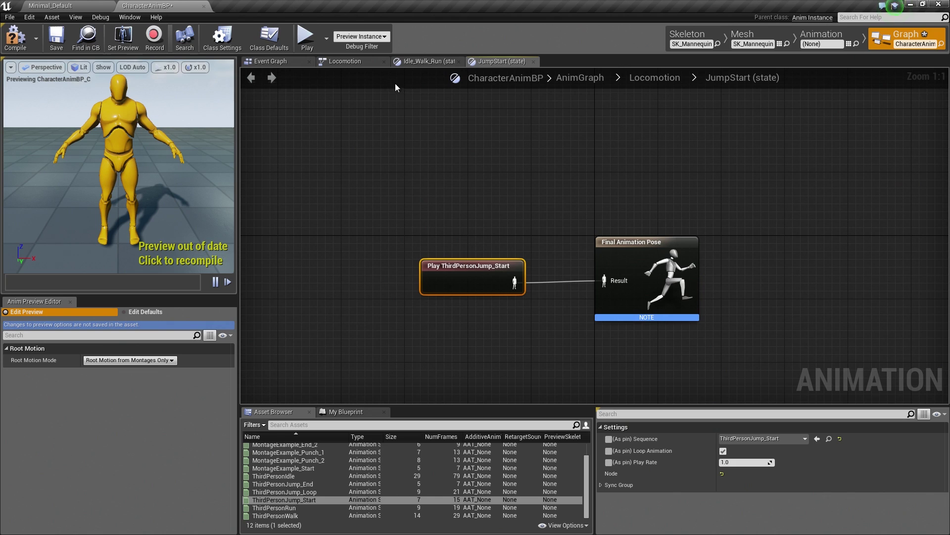
left_click(358, 63)
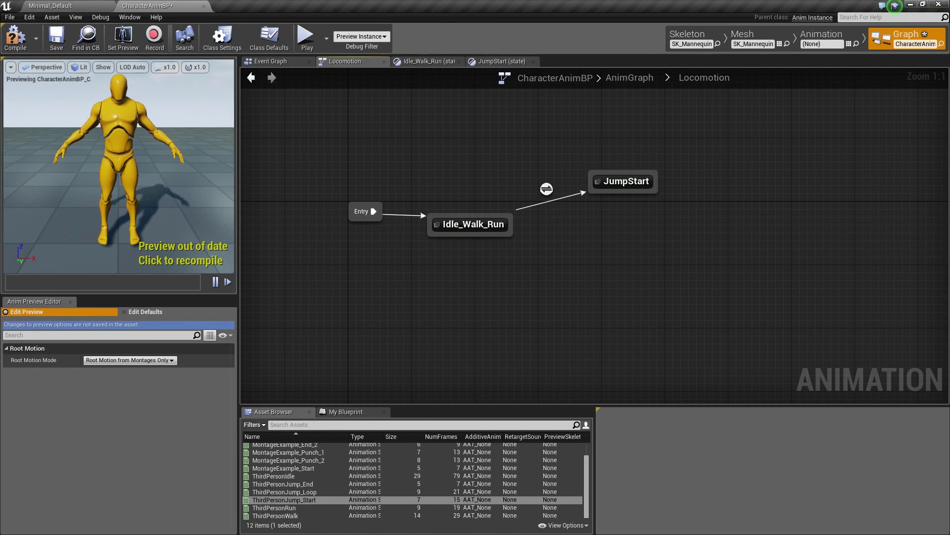
Promote the Idle_Walk_Run to JumpStart rule's Can Enter Transition to a Boolean named IsInAir?
mouse_move(547, 193)
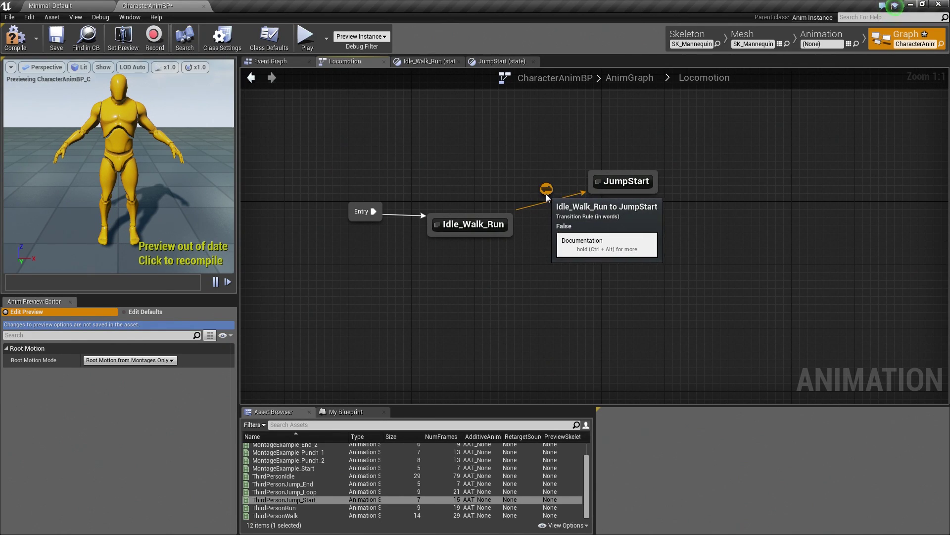
double_click(546, 192)
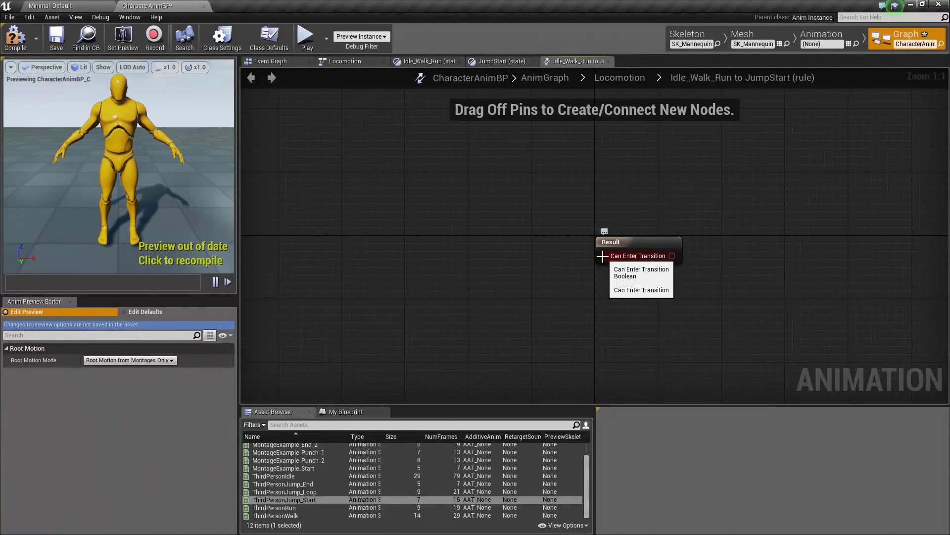
right_click(603, 256)
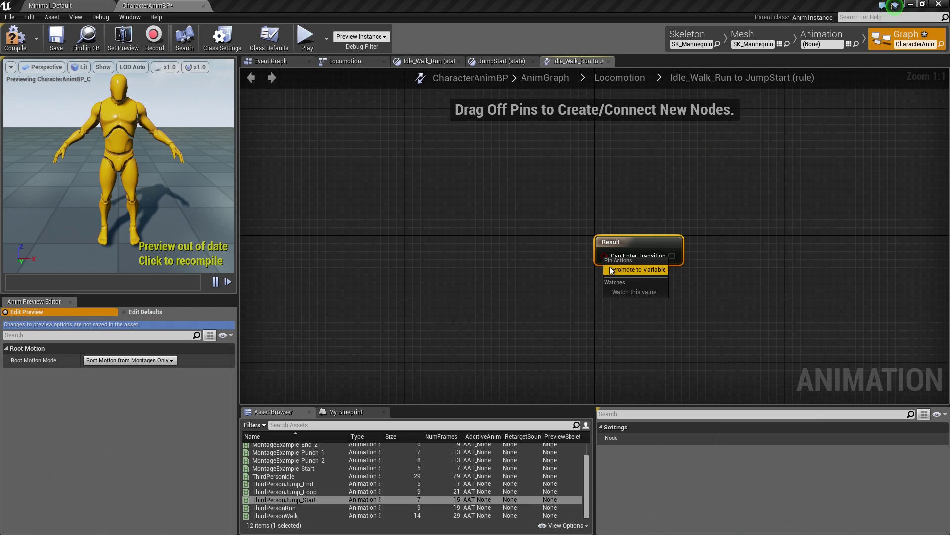
left_click(610, 267)
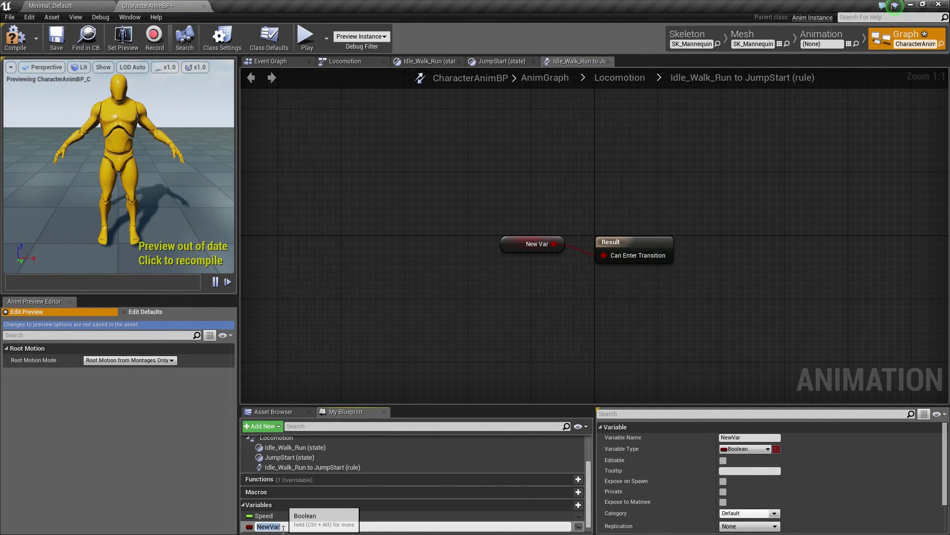
type("IsInAir?")
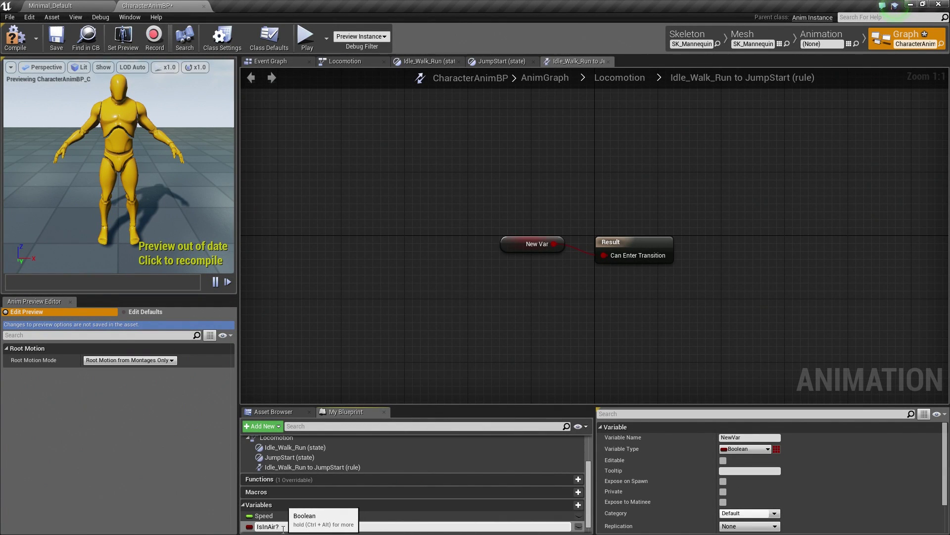
key("Return")
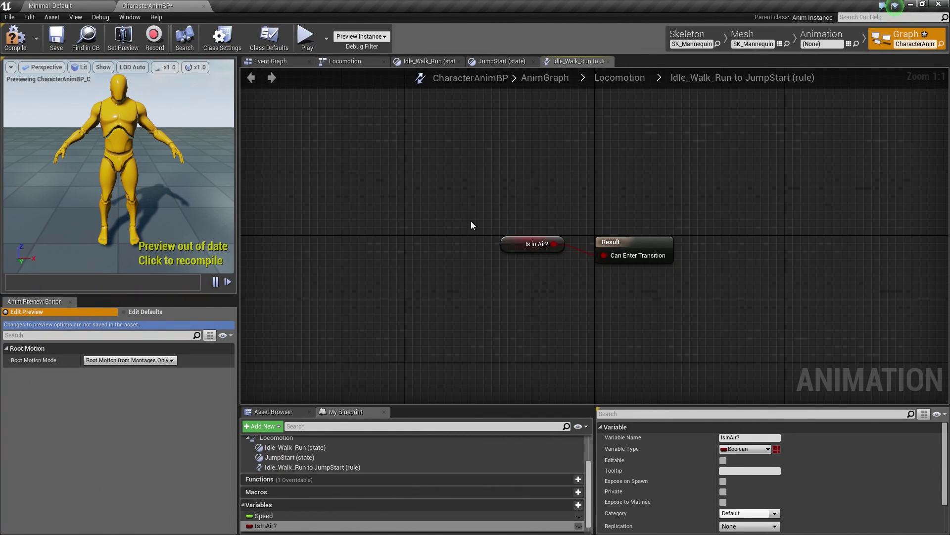
left_click(358, 61)
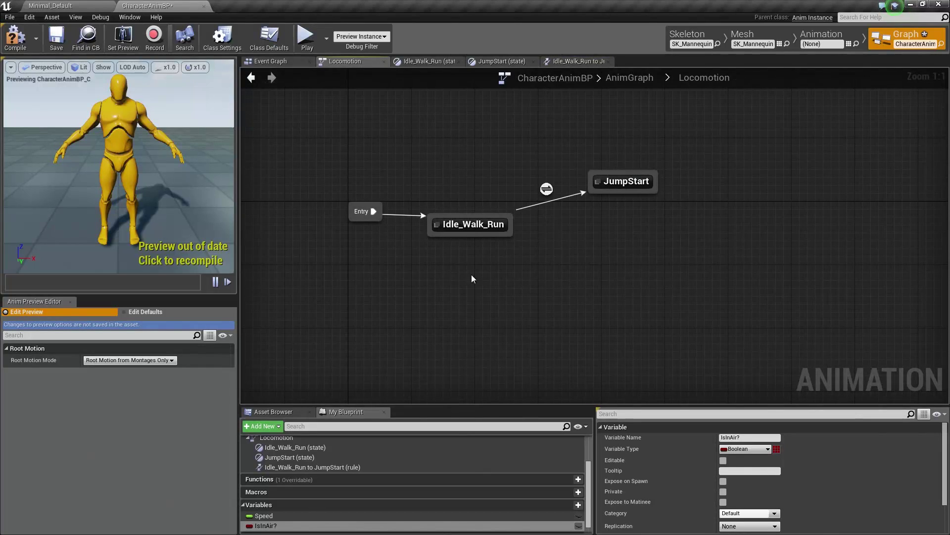
Move JumpStart higher, then drag a transition from it into a new state named JumpLoop.
right_click_drag(640, 192, 559, 189)
left_click_drag(539, 186, 569, 140)
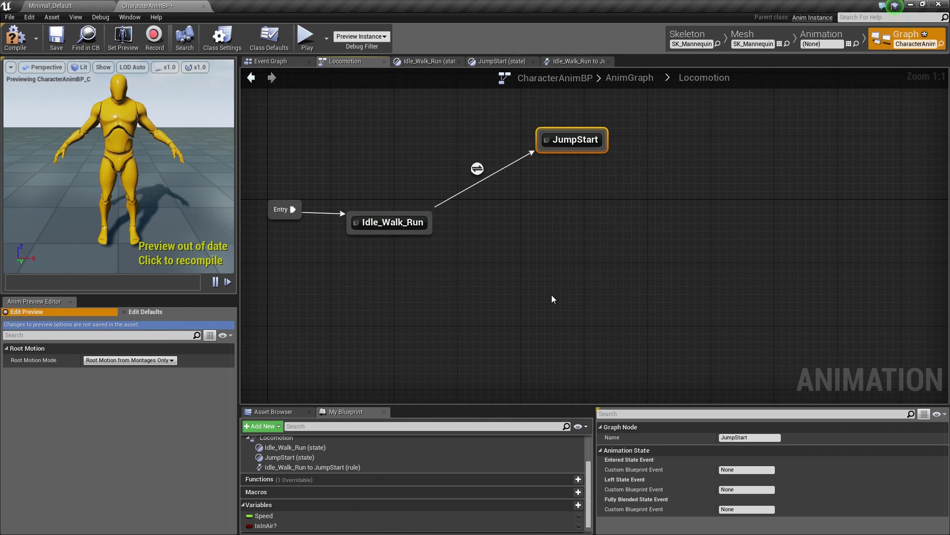
right_click_drag(554, 295, 502, 278)
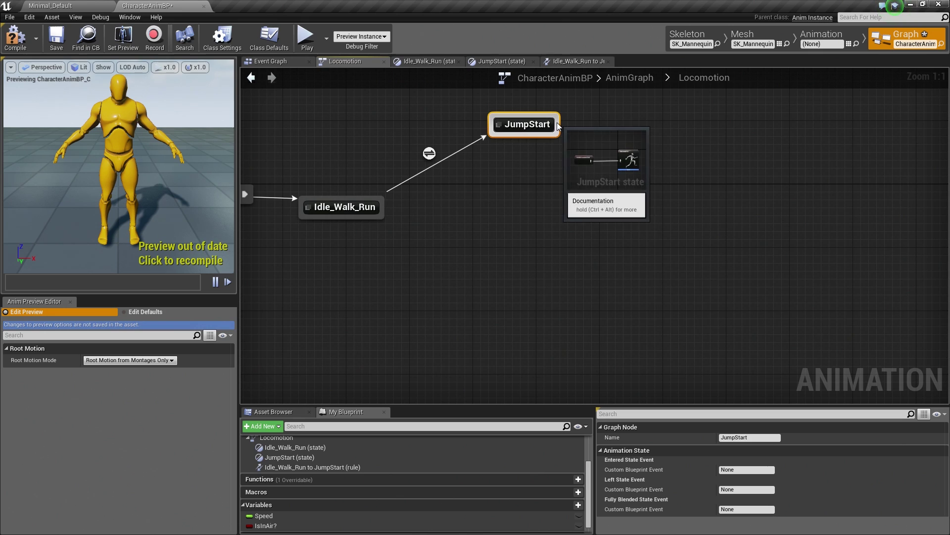
left_click_drag(561, 133, 574, 143)
left_click_drag(611, 172, 645, 190)
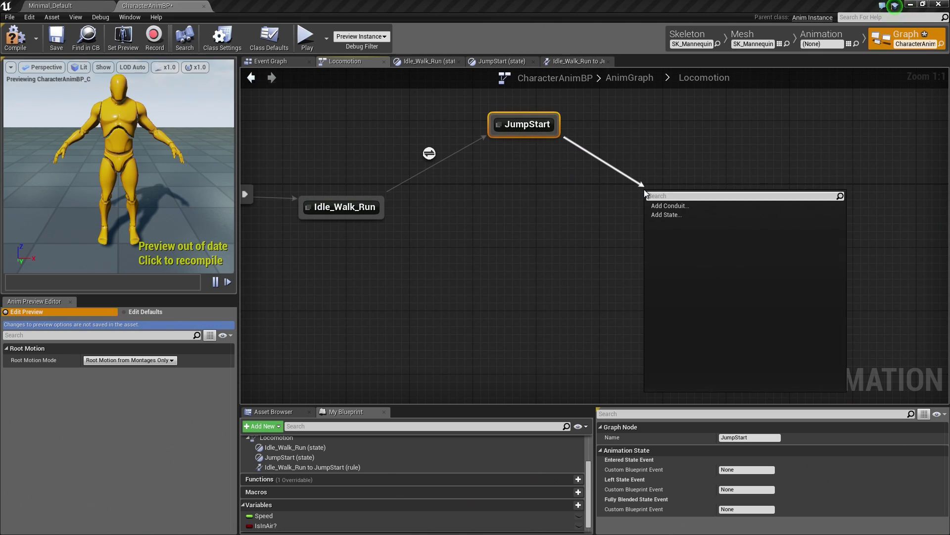
left_click(657, 215)
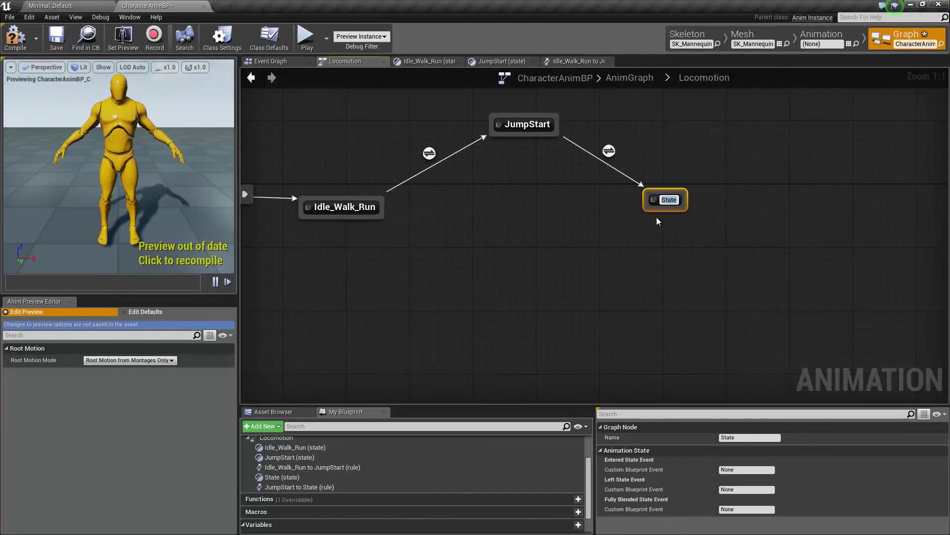
type("JumpLoop")
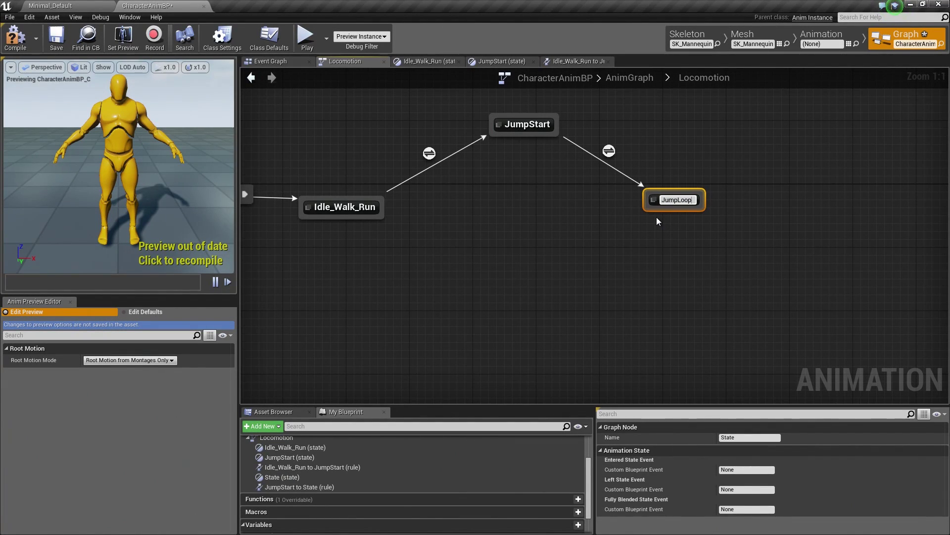
key("Return")
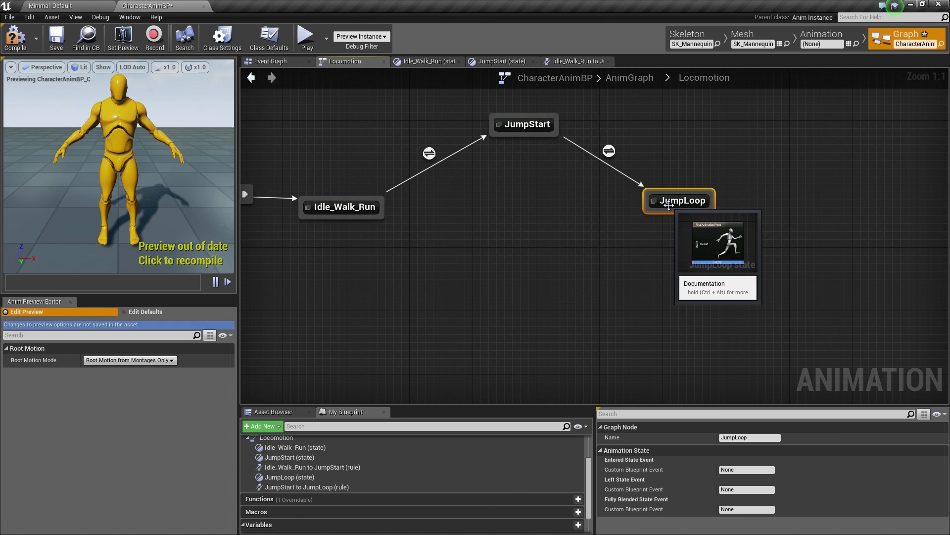
Drop a ThirdPersonJump_Loop play node into the JumpLoop state's graph.
double_click(668, 205)
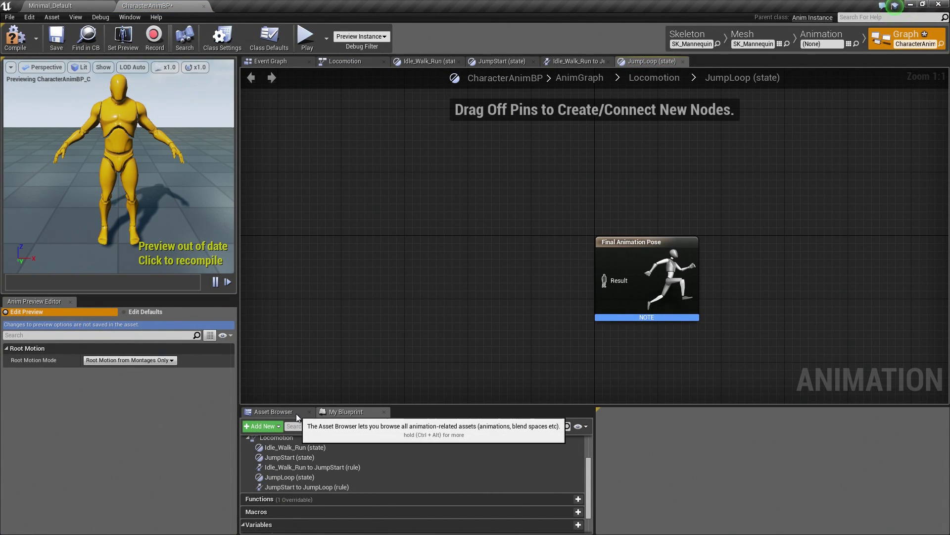
left_click(262, 411)
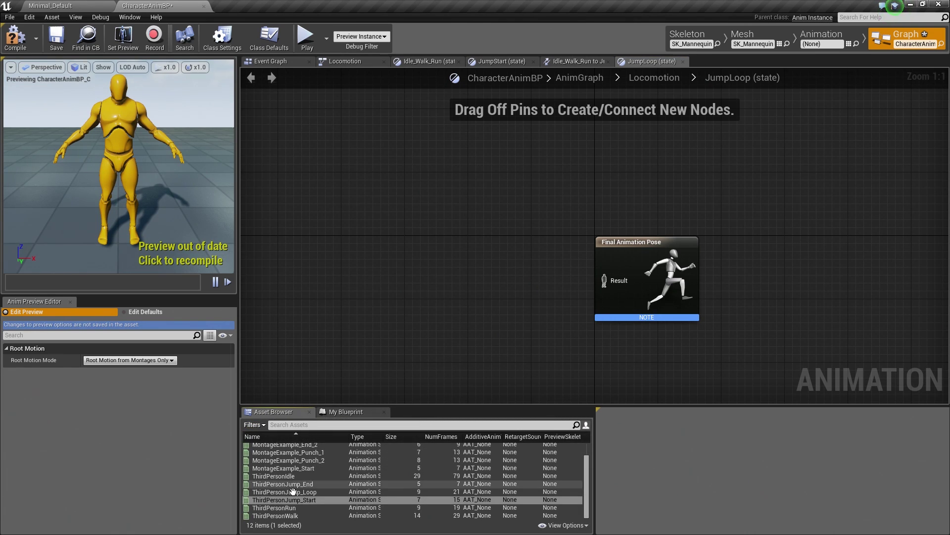
left_click_drag(295, 492, 447, 263)
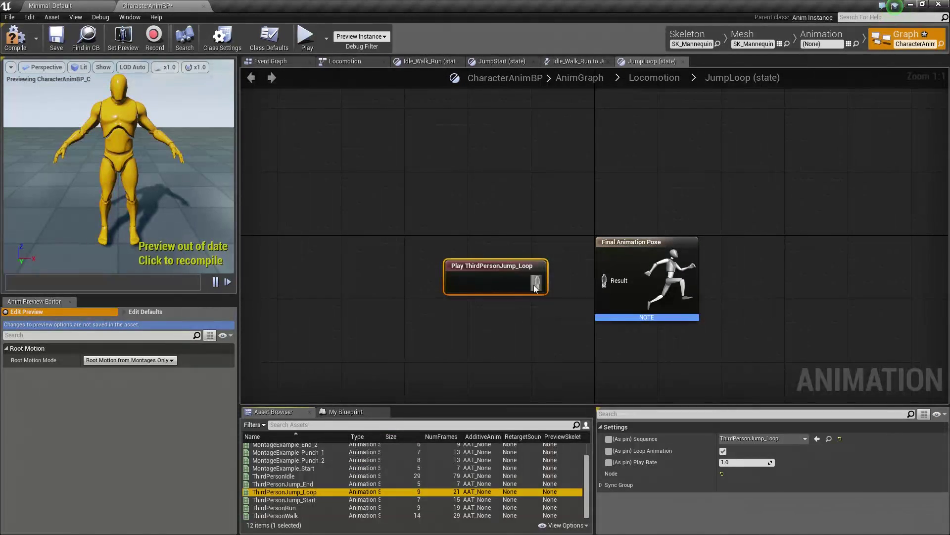